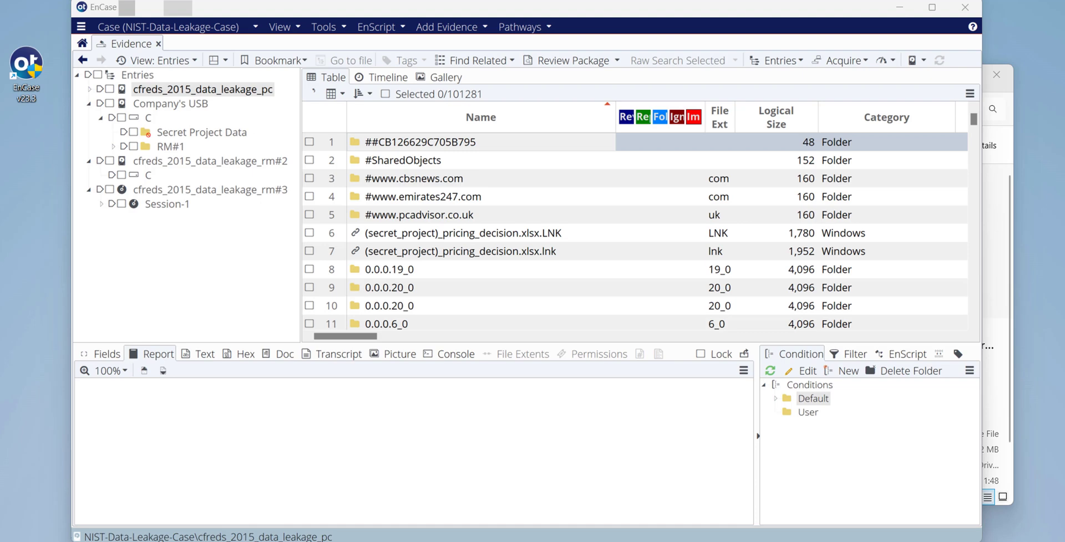
- Expand the cfreds_2015_data_leakage_pc evidence, collapse Users on volume D and expand its Windows folder
click(89, 89)
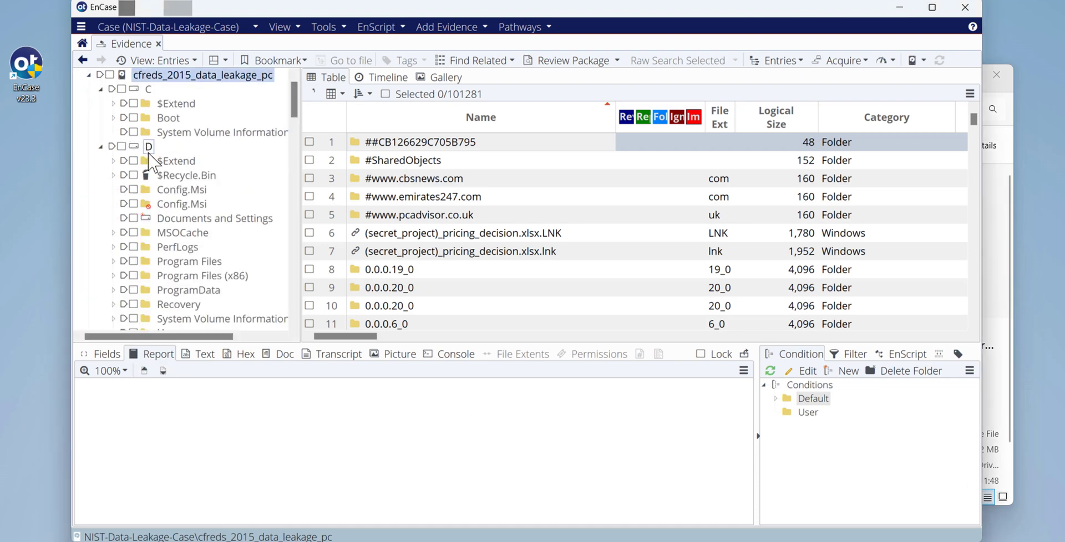
click(148, 147)
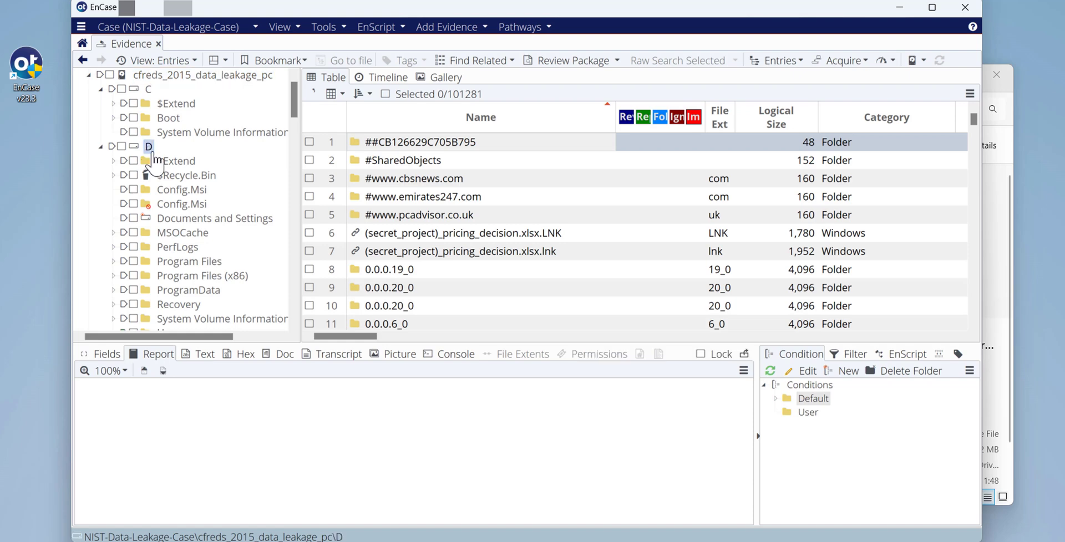
scroll(205, 275, down, 1)
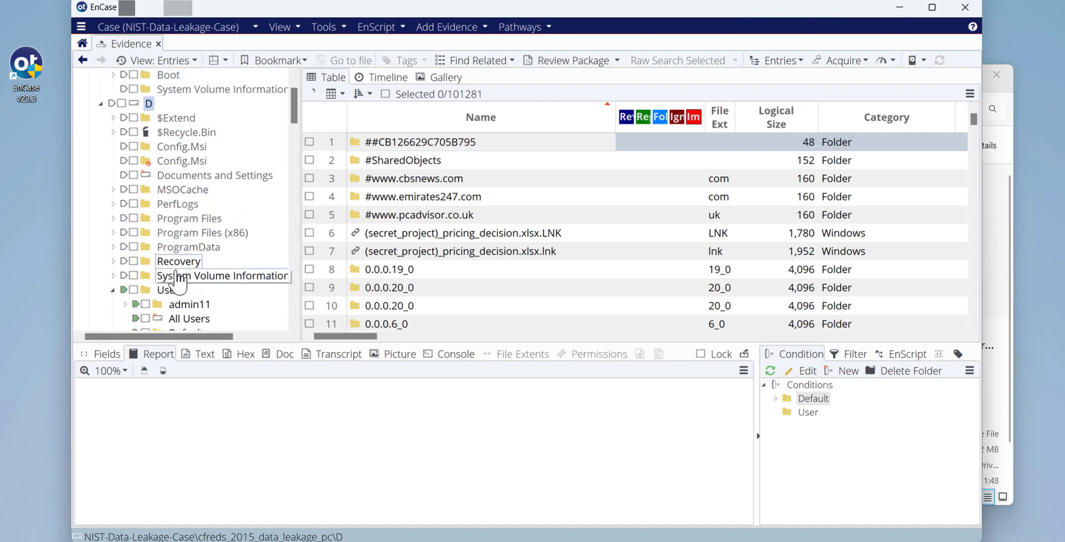
click(113, 289)
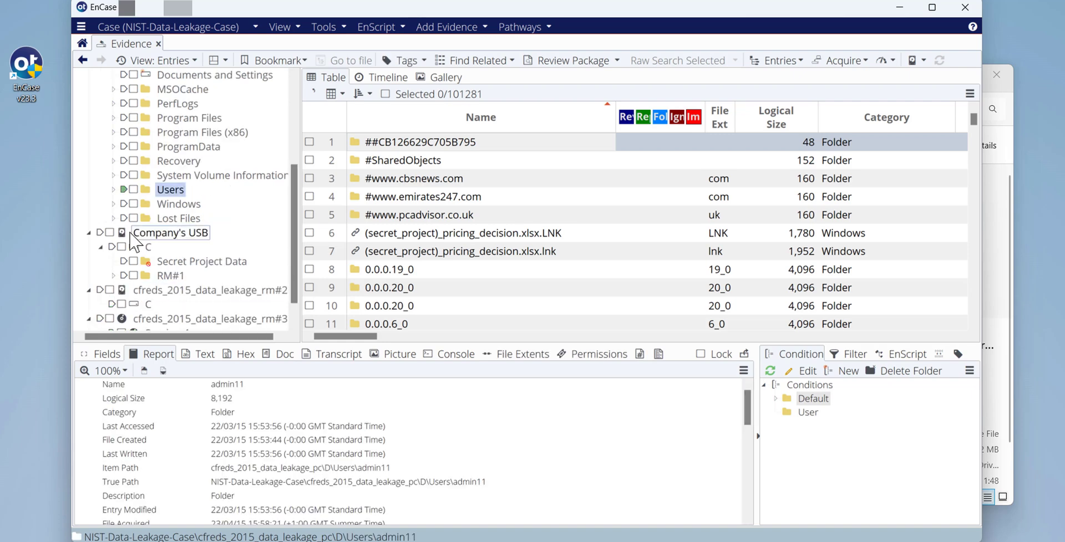
click(113, 204)
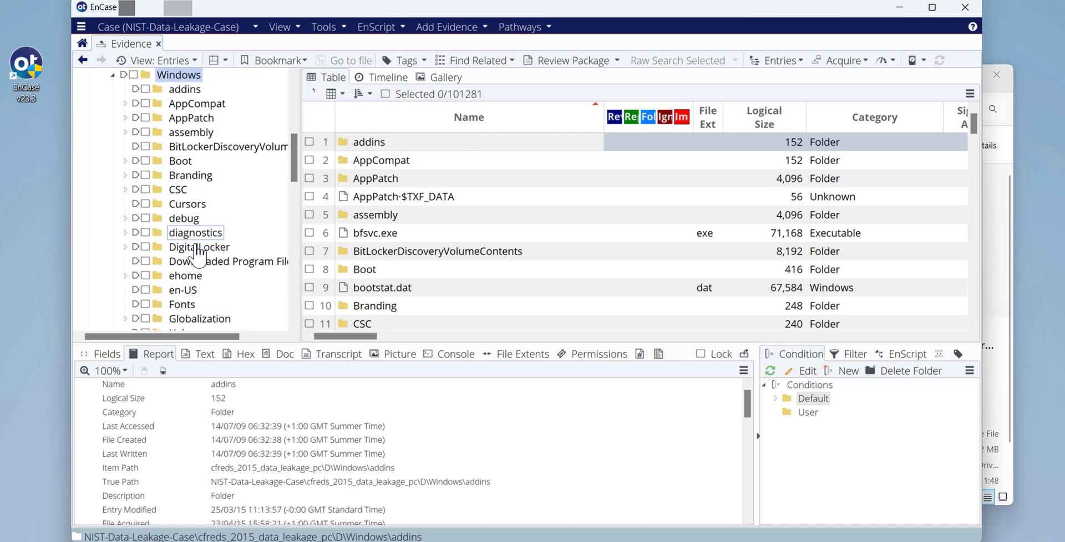
- Find the System32 folder inside Windows, list its contents and expand its subfolders
scroll(194, 274, down, 2)
scroll(193, 275, down, 8)
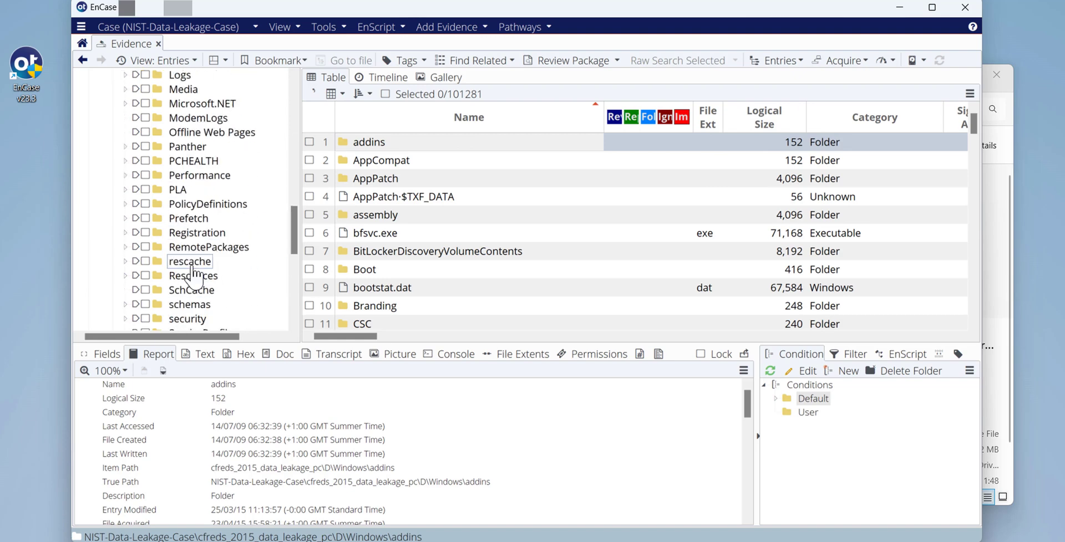
scroll(193, 275, down, 1)
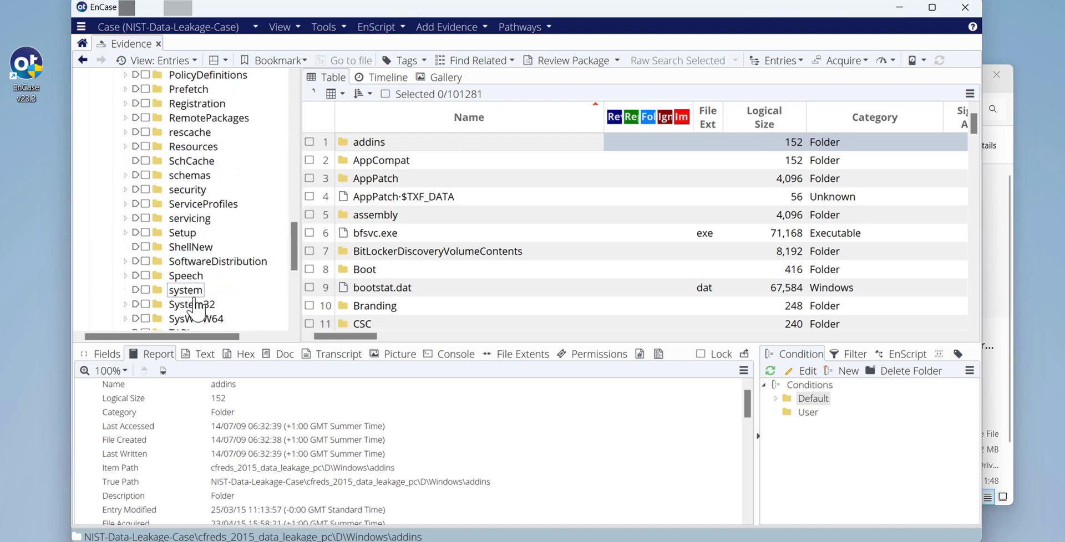
click(188, 290)
click(162, 305)
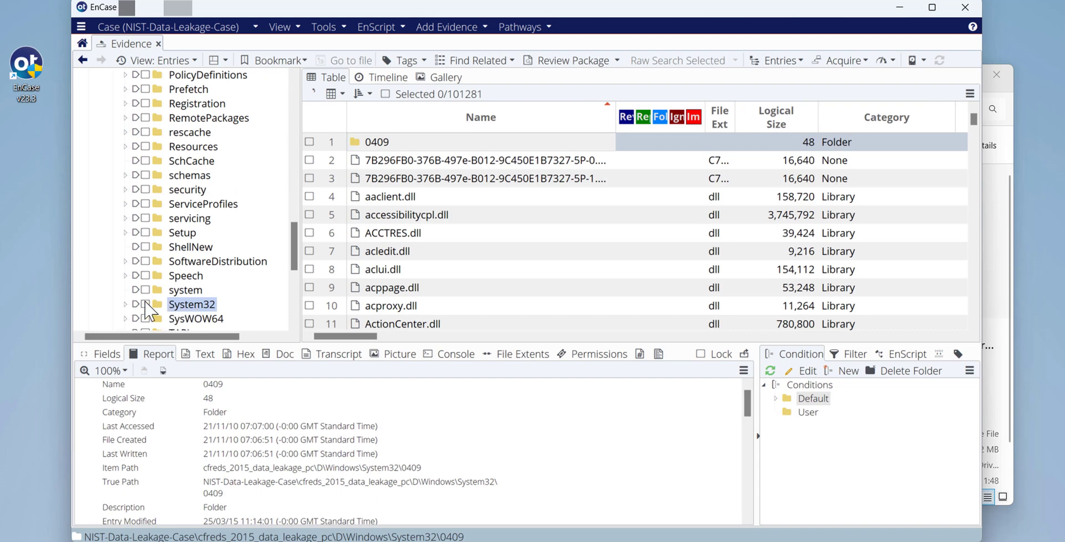
click(126, 305)
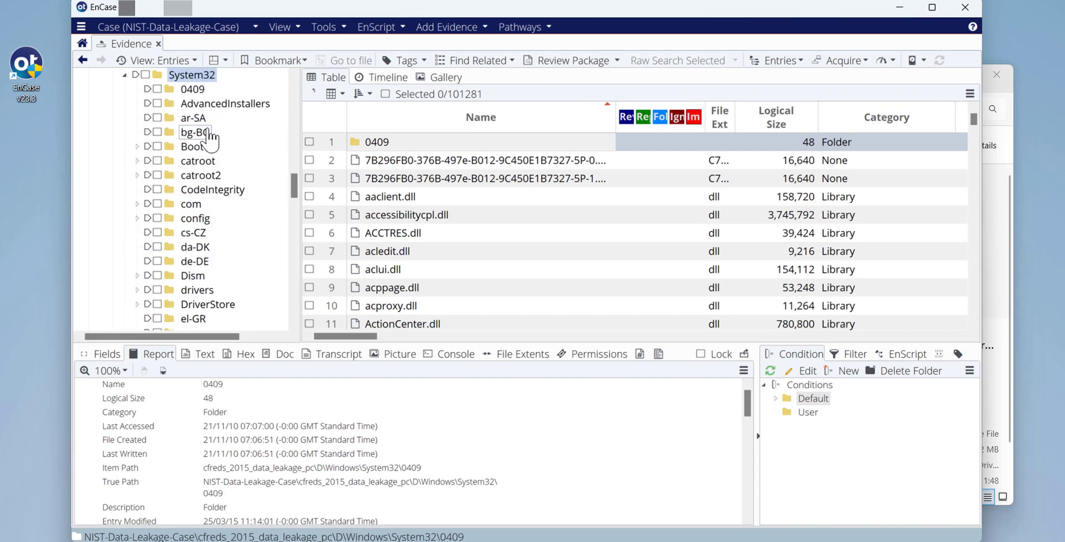
- List the contents of System32's config folder and look through its registry hive files, including SAM, SECURITY, SOFTWARE and SYSTEM
scroll(224, 277, down, 4)
scroll(222, 277, up, 3)
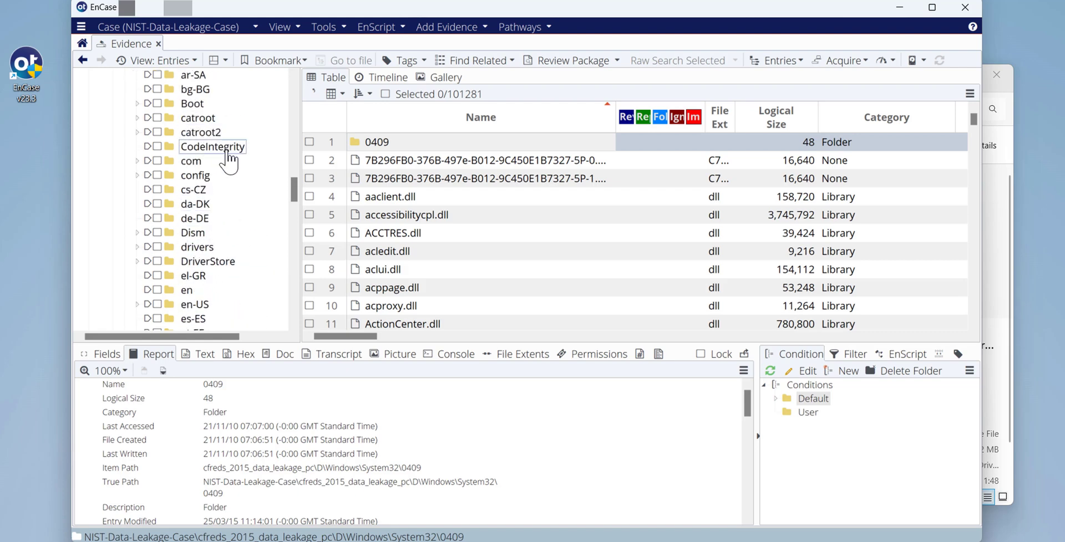
click(203, 178)
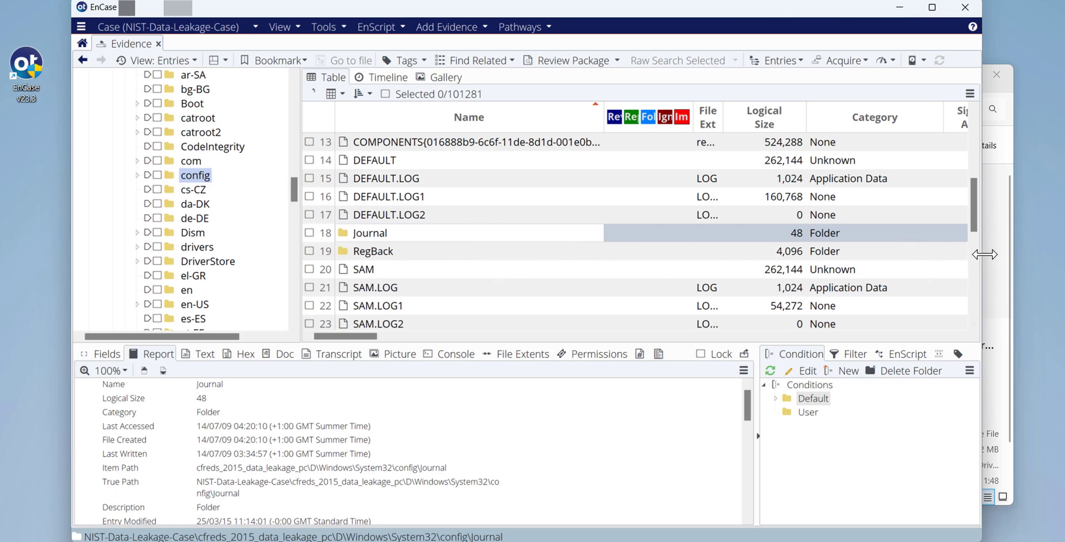
click(371, 271)
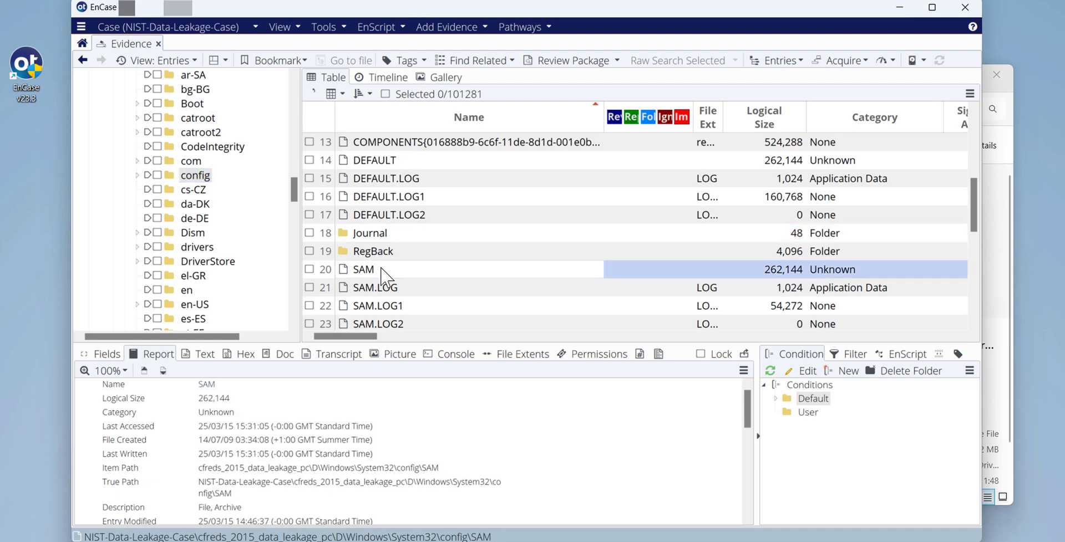
scroll(389, 271, down, 2)
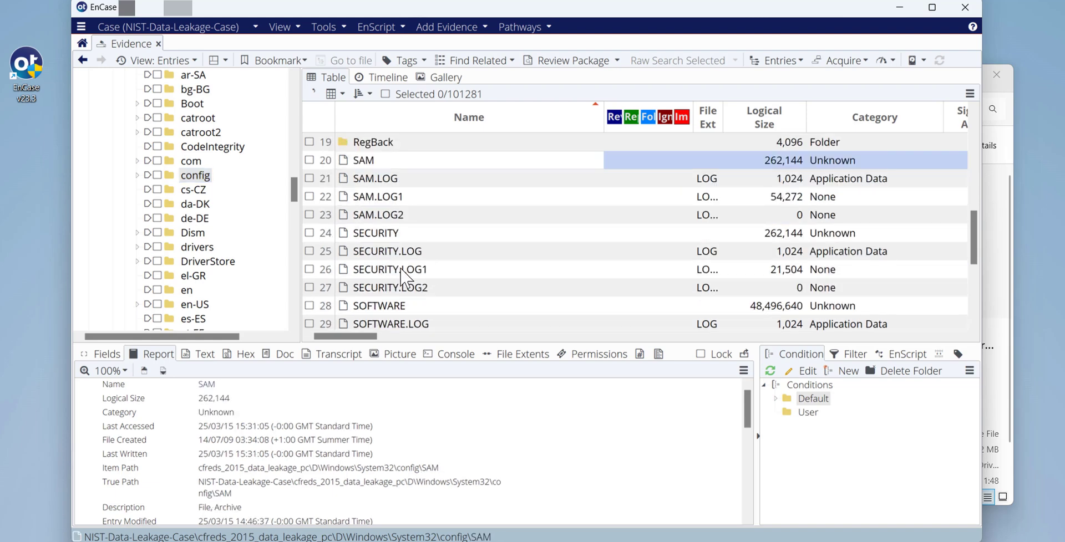
scroll(402, 282, down, 3)
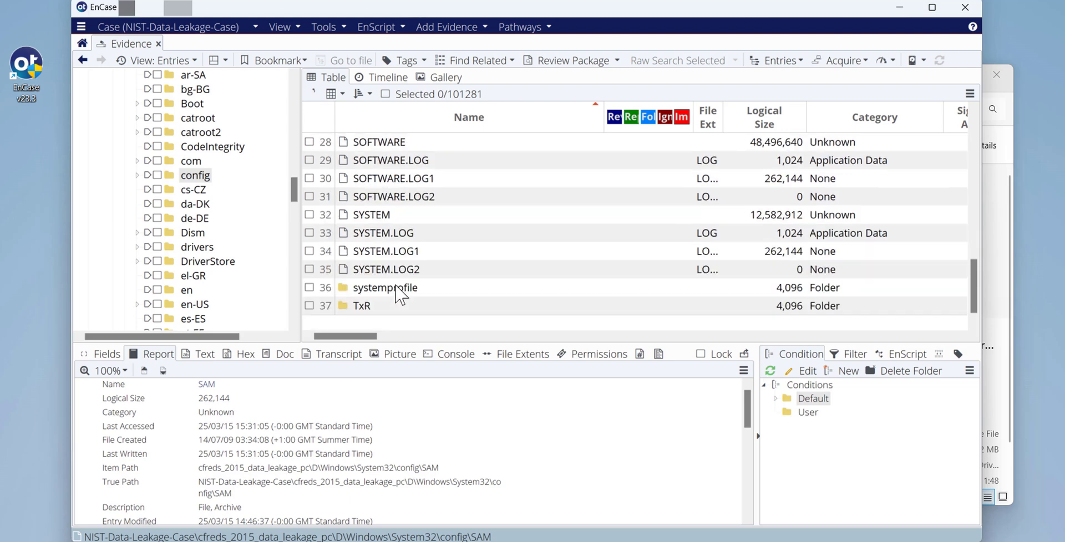
scroll(397, 288, up, 1)
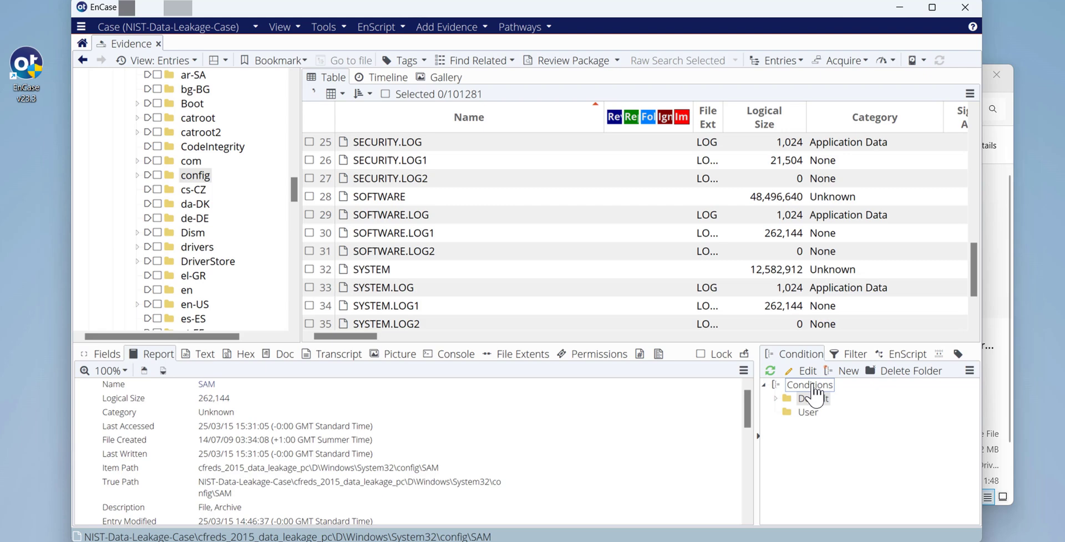
- Parse the SOFTWARE hive with View File Structure, without unallocated space or deleted content, and open the parsed hive
click(393, 198)
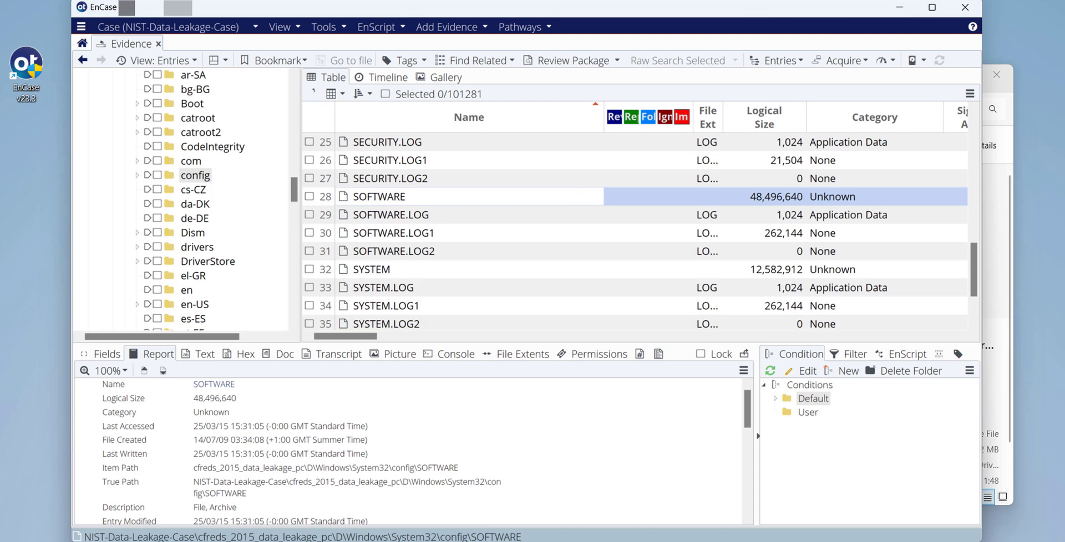
right_click(386, 199)
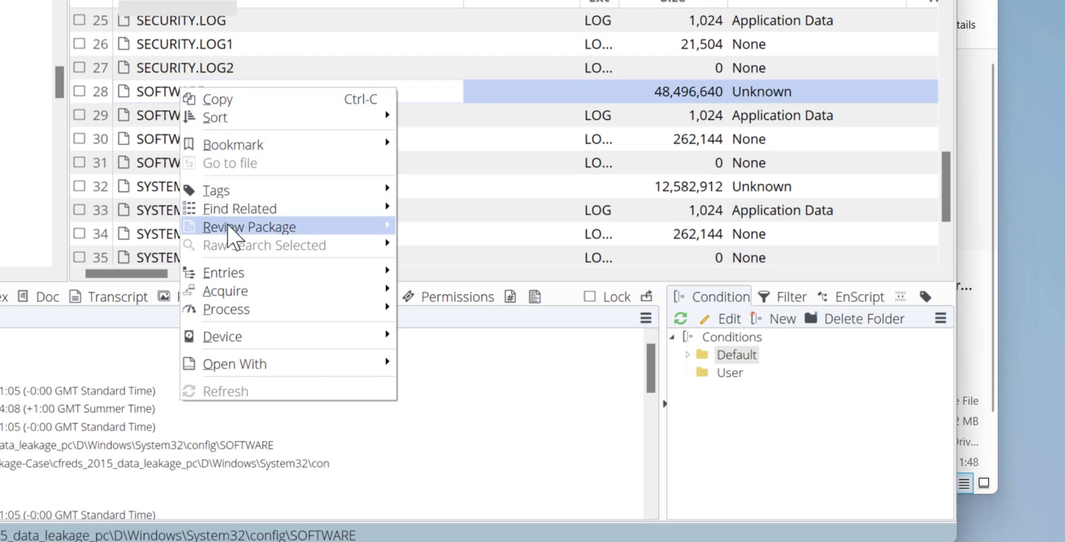
mouse_move(242, 271)
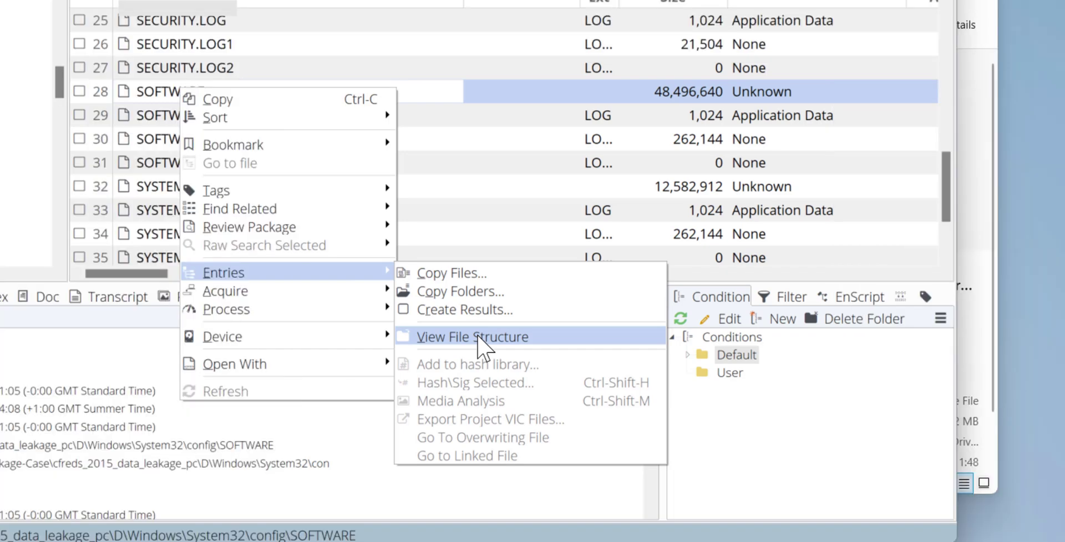
click(477, 337)
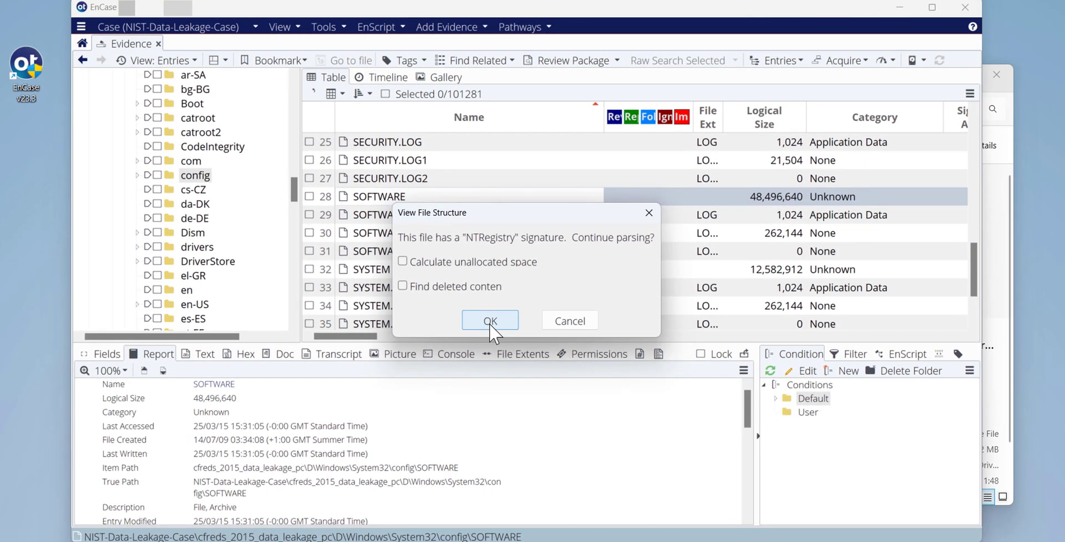
click(491, 321)
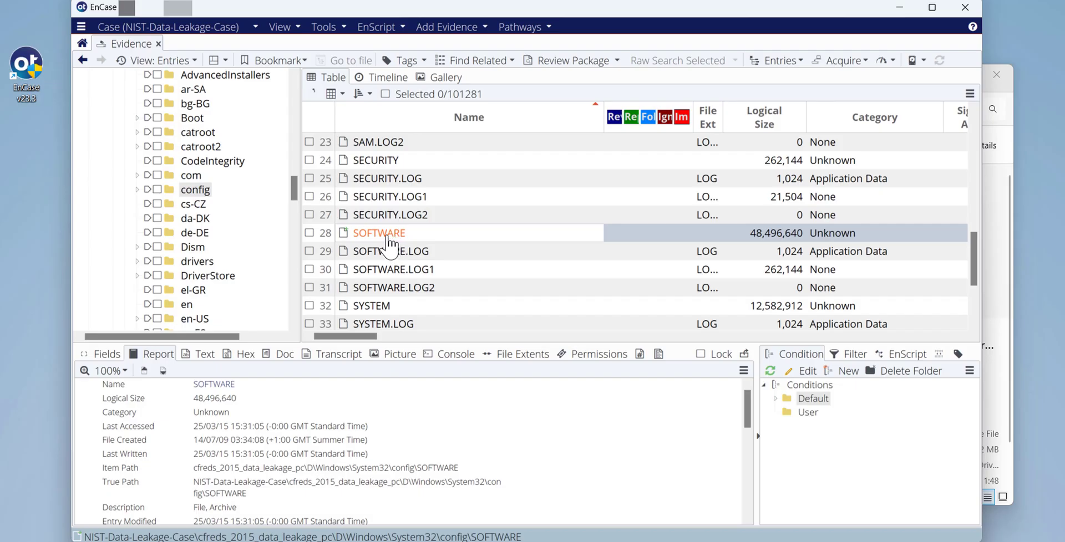
double_click(389, 235)
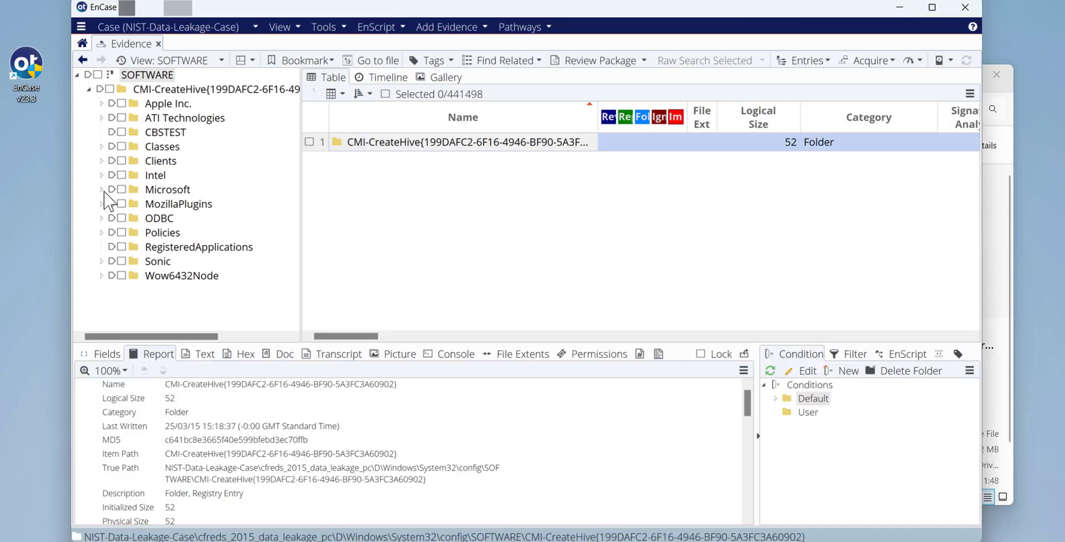
- Expand the hive's Microsoft and Windows NT keys and list the contents of the CurrentVersion key
click(102, 190)
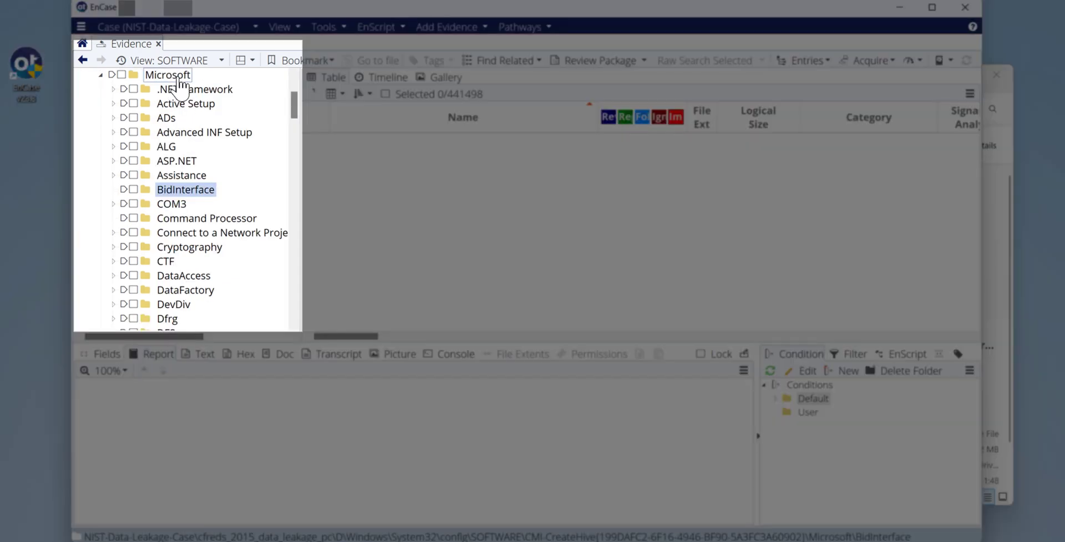
scroll(194, 205, down, 8)
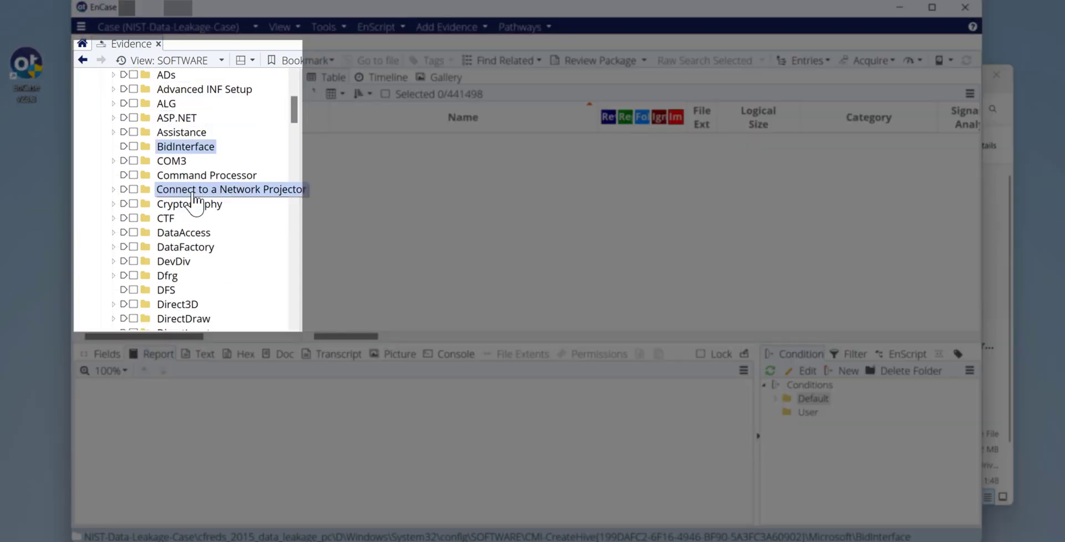
scroll(191, 206, down, 15)
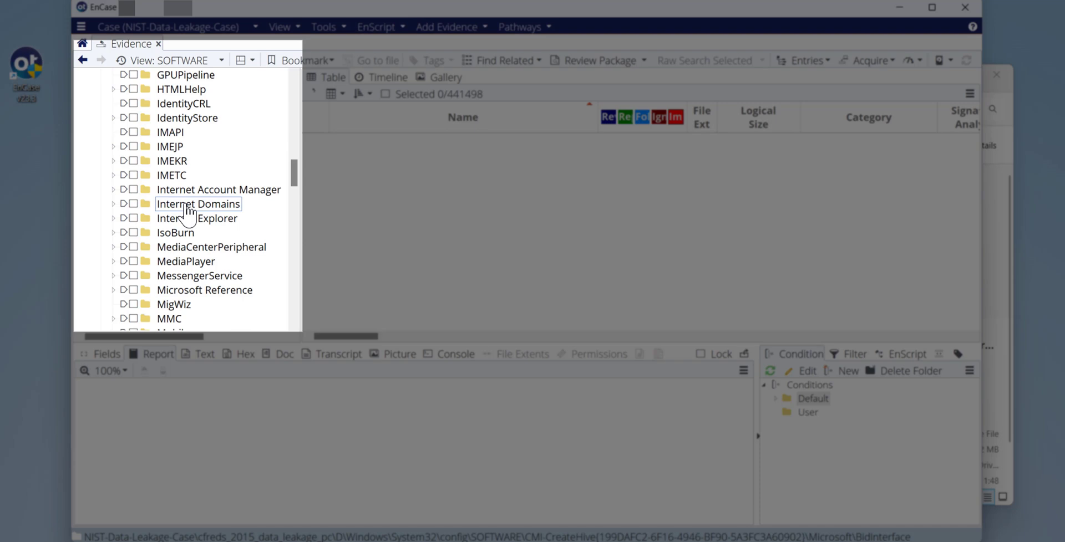
scroll(183, 239, down, 14)
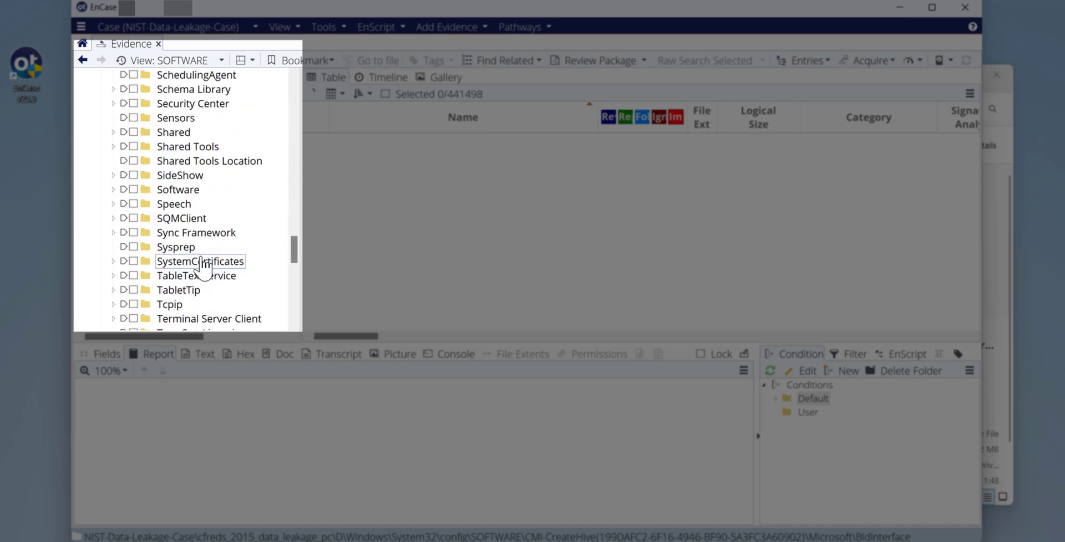
scroll(219, 281, down, 2)
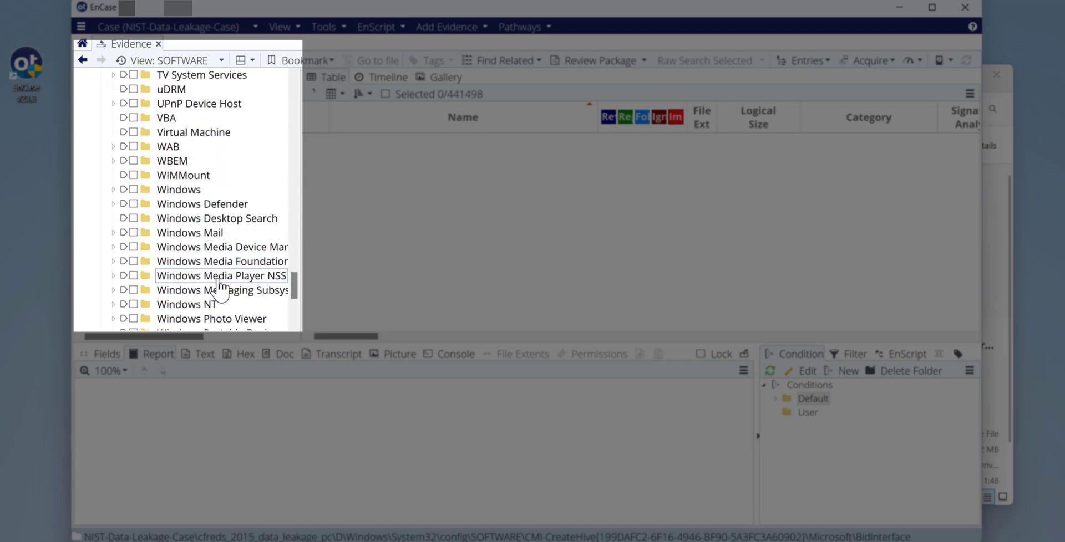
click(167, 306)
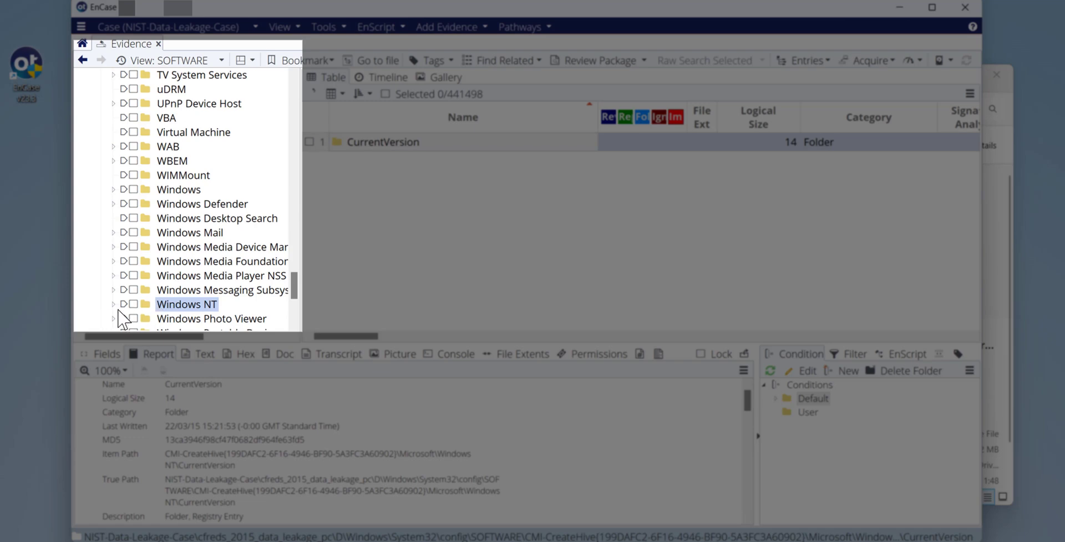
click(113, 305)
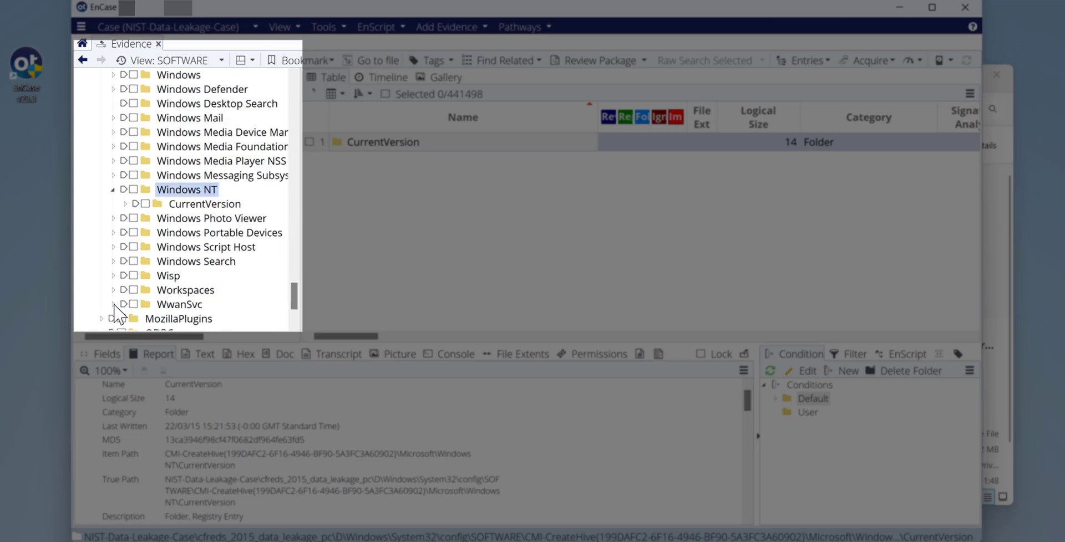
click(227, 205)
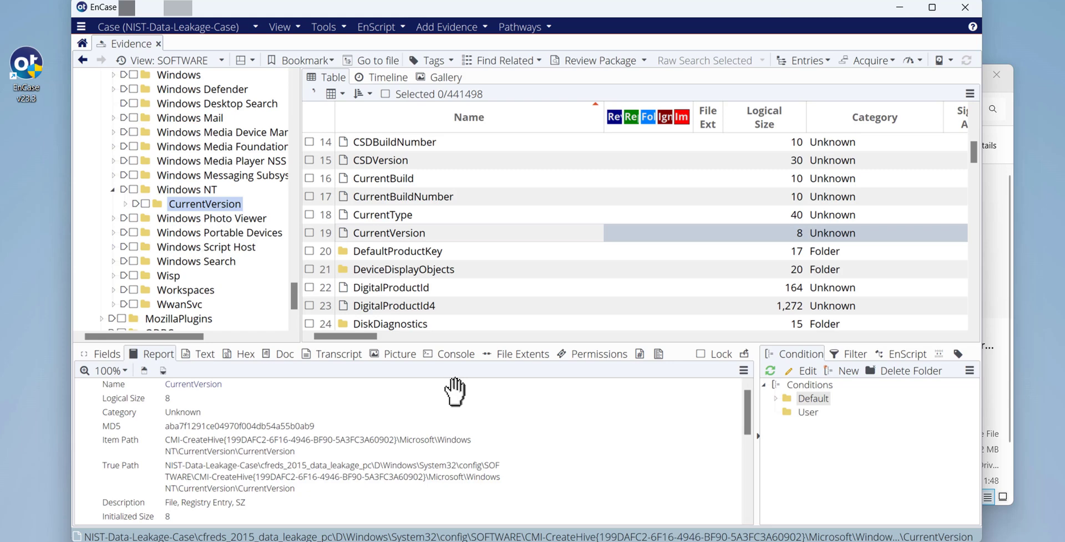
- Select the InstallDate value in CurrentVersion and show its raw data in hex
scroll(435, 219, down, 3)
scroll(435, 219, down, 7)
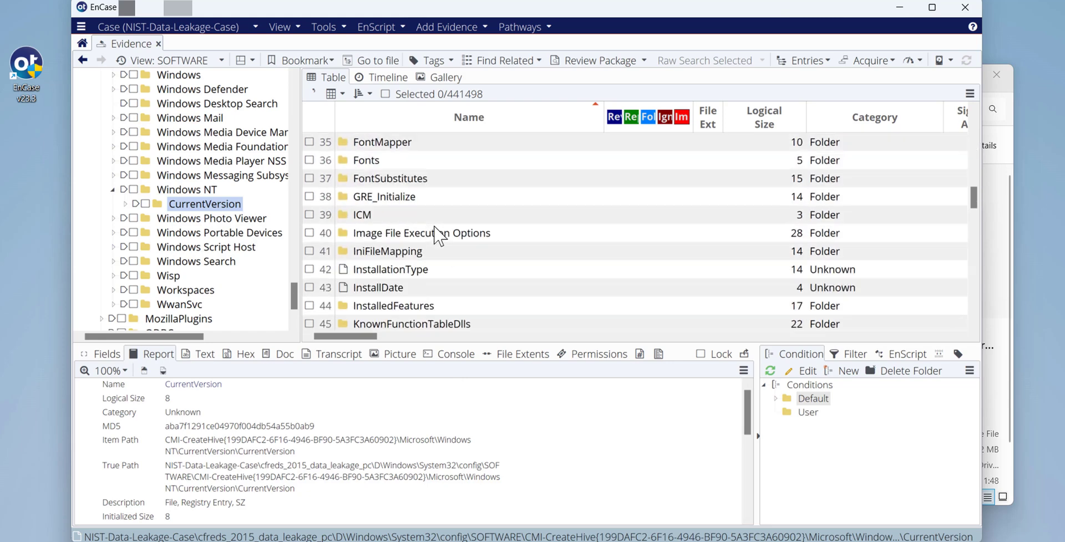
scroll(438, 238, up, 1)
click(405, 180)
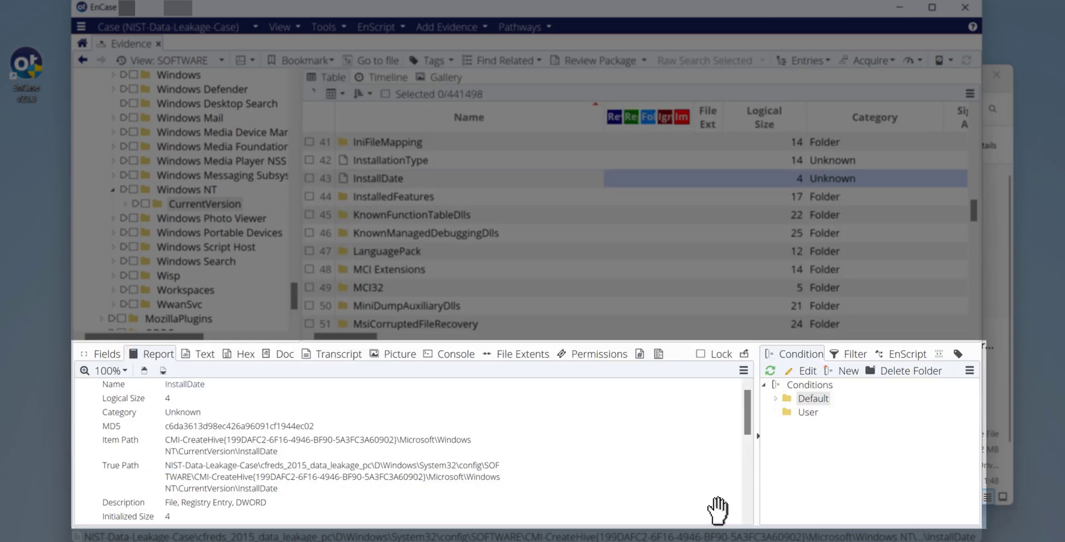
click(239, 358)
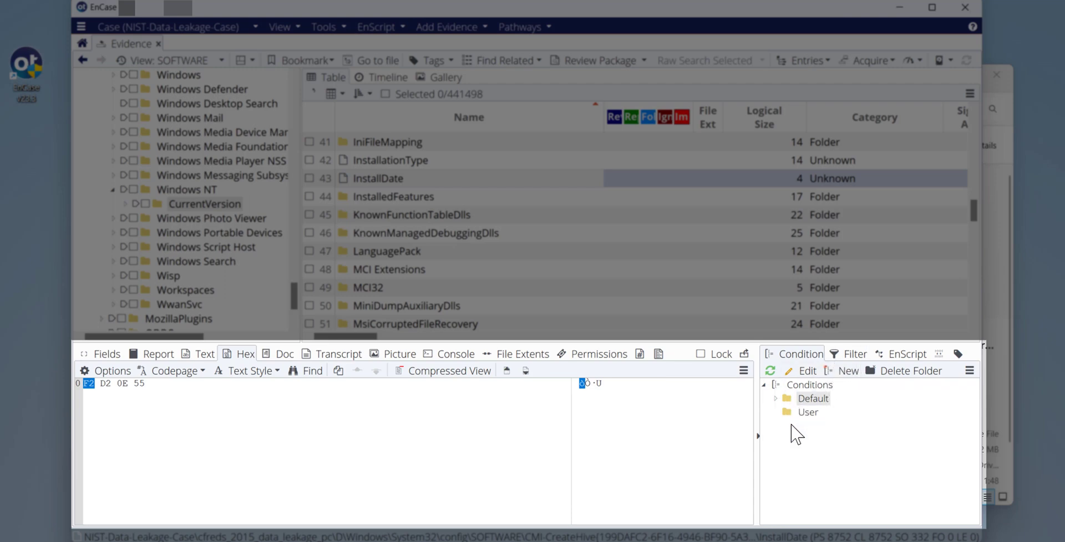
- Show the decoded interpretations of the InstallDate bytes and enlarge the decode area so names and values are fully readable
click(847, 354)
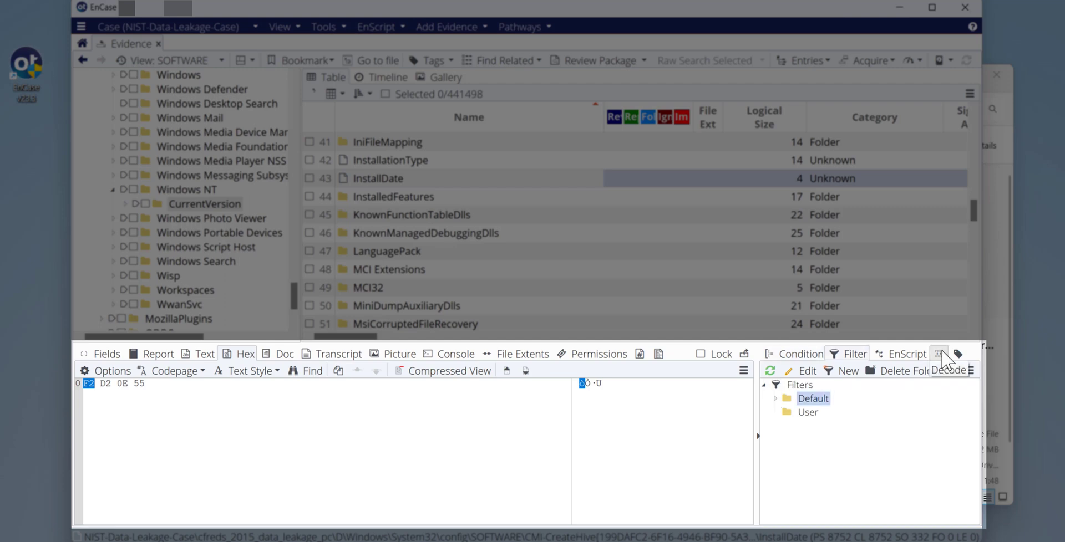
click(940, 354)
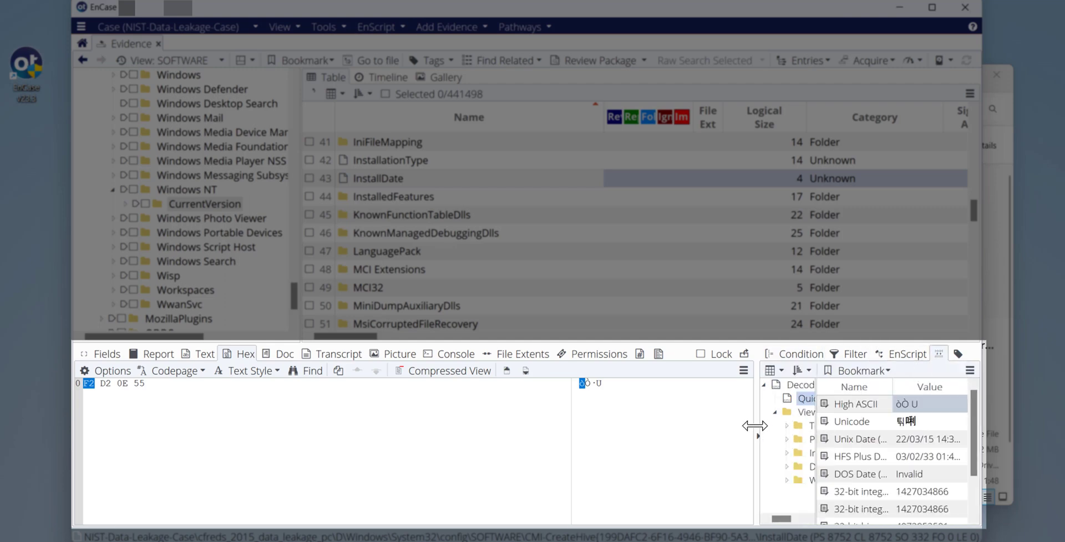
drag(756, 413, 637, 401)
drag(720, 432, 746, 433)
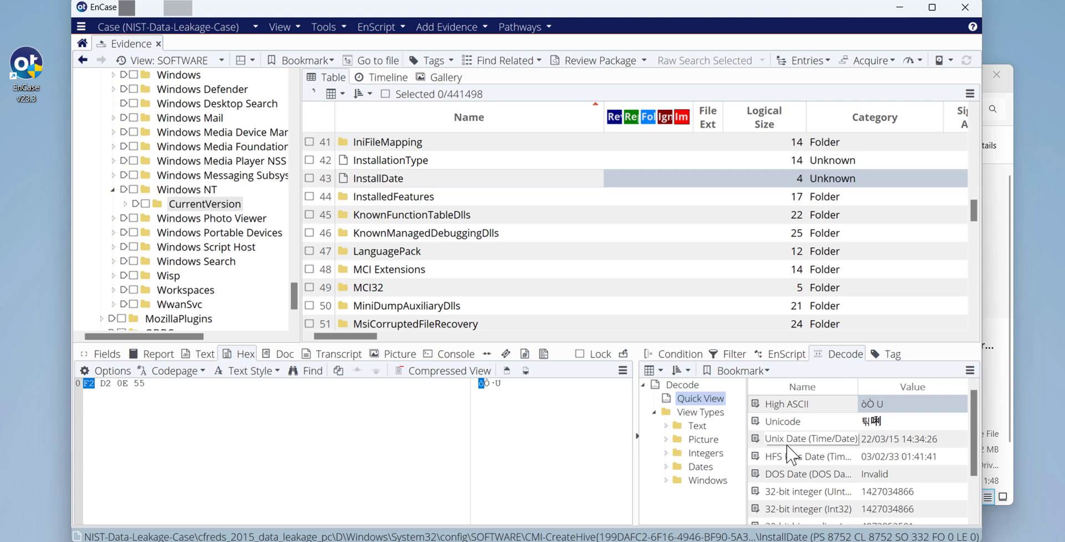
- Decode all four raw bytes of the InstallDate value as a Unix Date
double_click(671, 468)
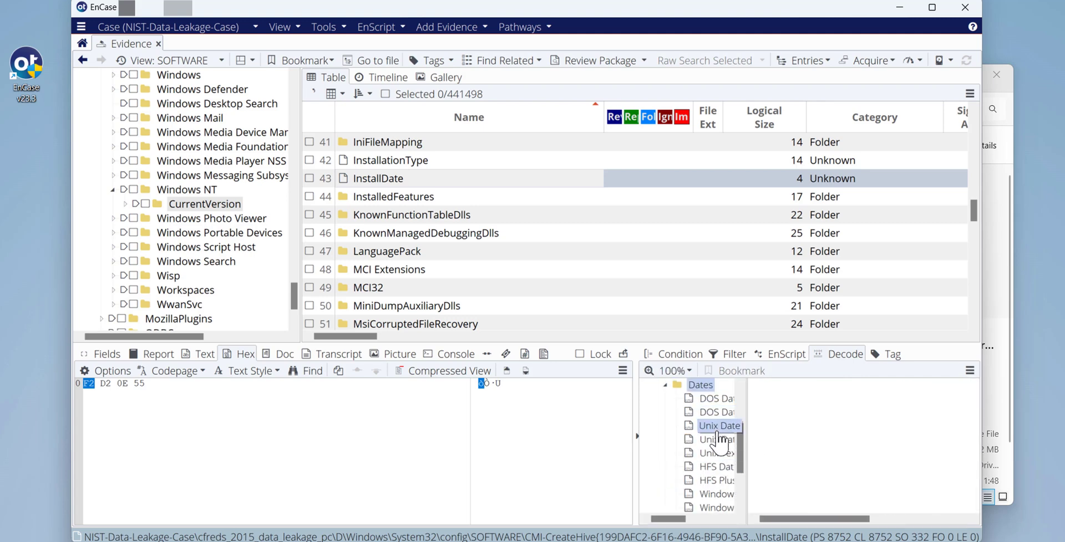
click(722, 462)
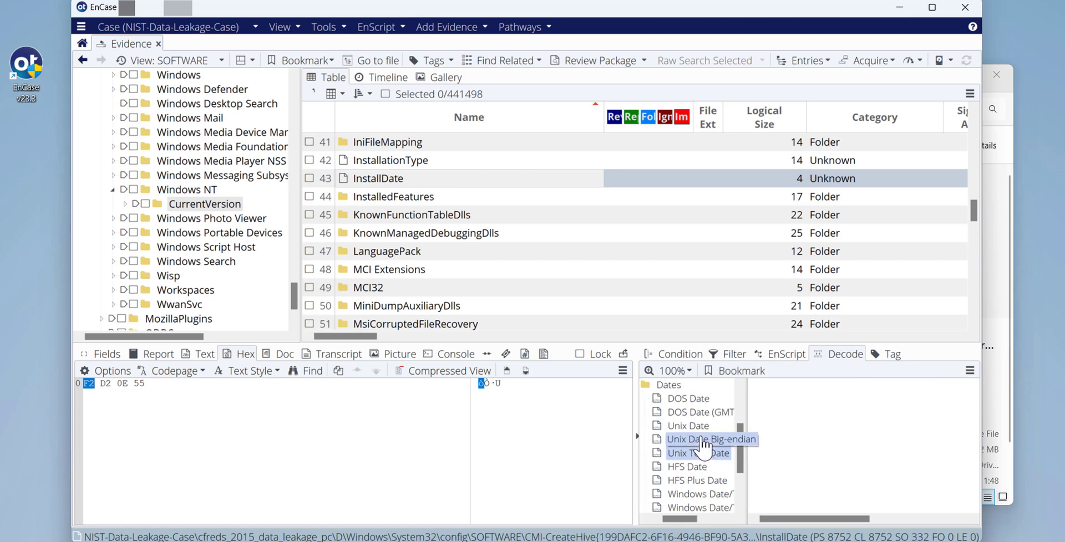
click(696, 454)
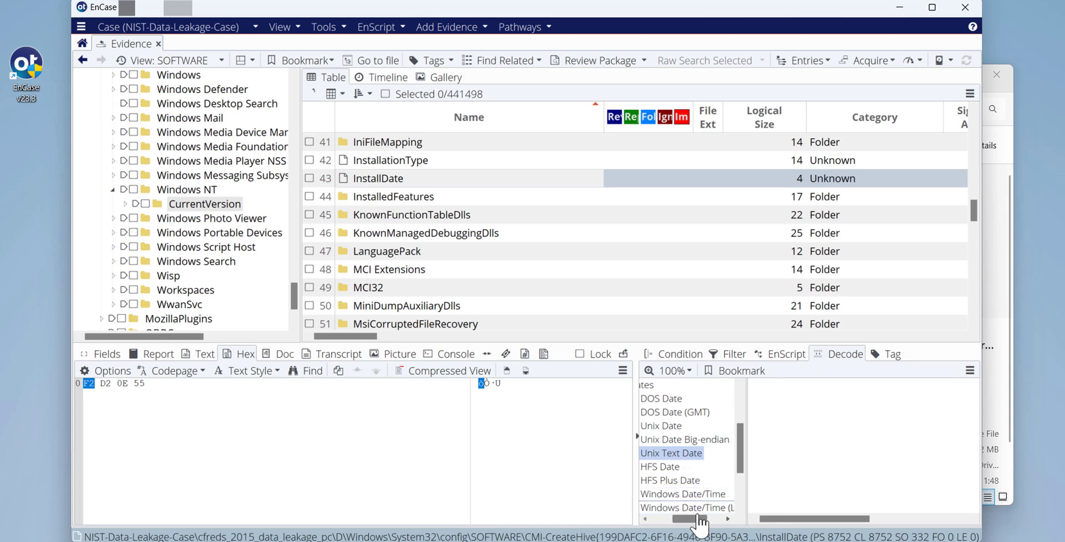
click(658, 426)
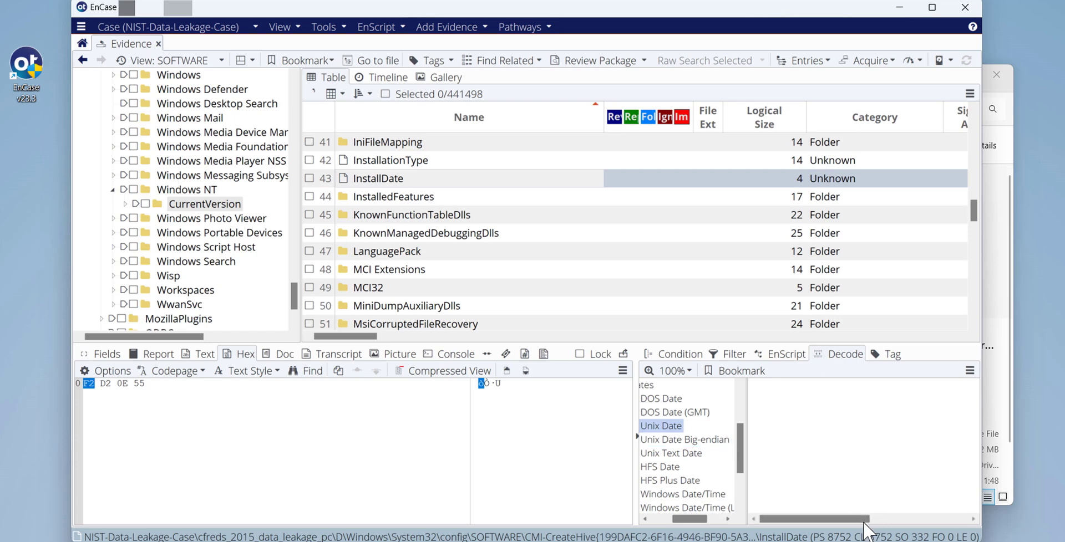
mouse_move(693, 519)
mouse_down()
mouse_move(668, 516)
mouse_move(688, 521)
mouse_up()
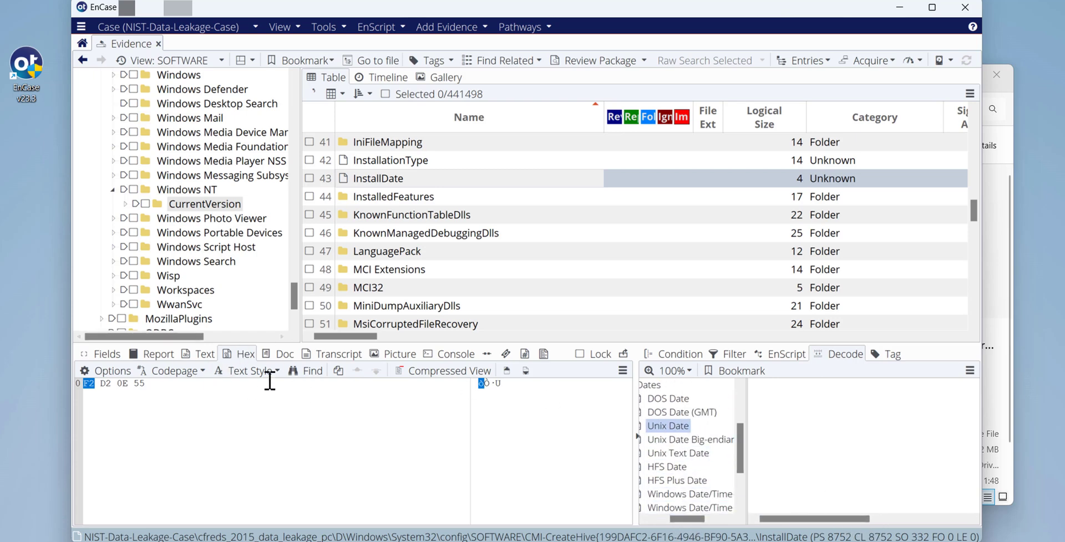
drag(260, 388, 40, 374)
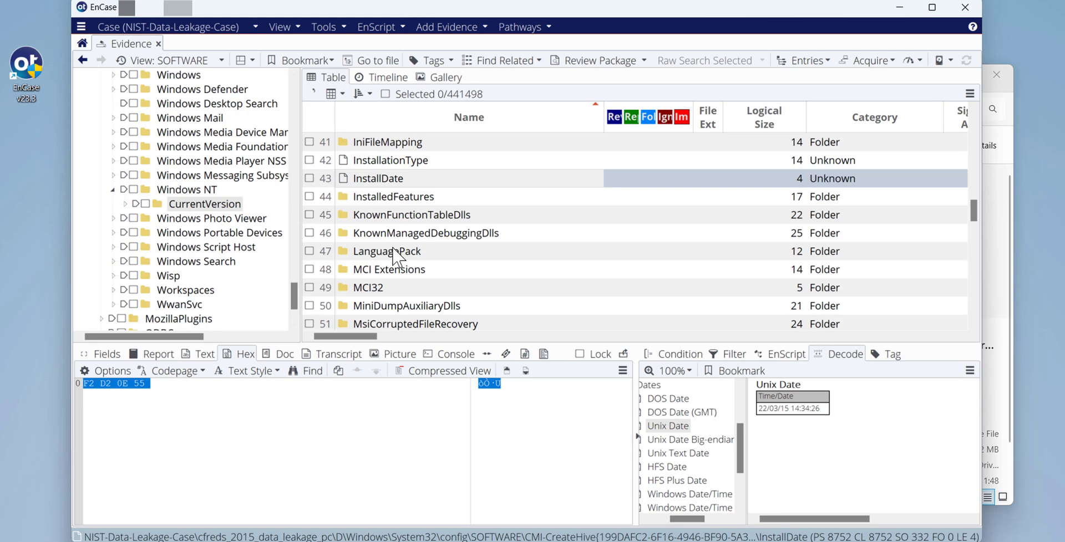
- Show the RegisteredOwner value of the CurrentVersion key as text and highlight its full content
click(416, 233)
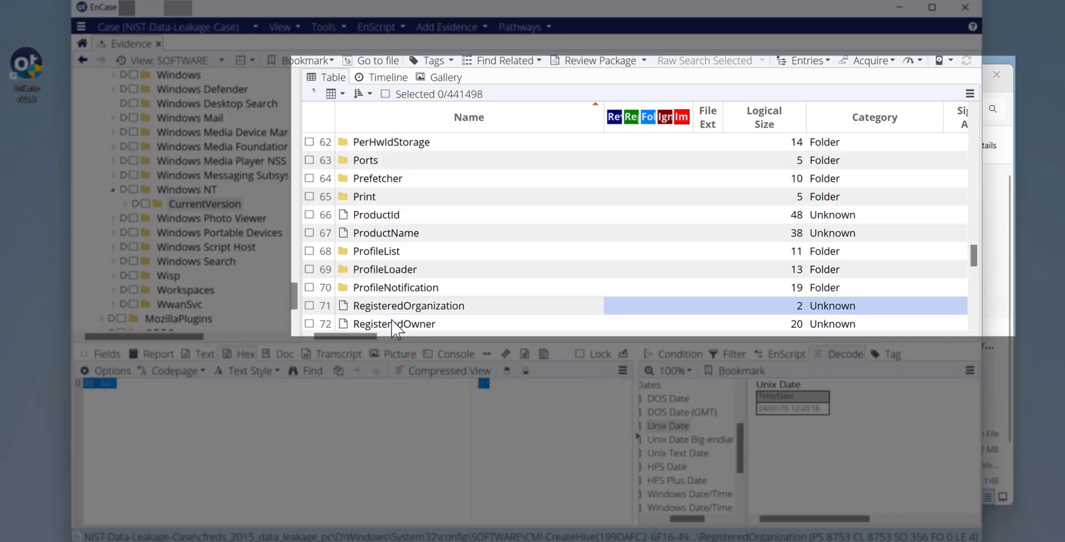
click(395, 326)
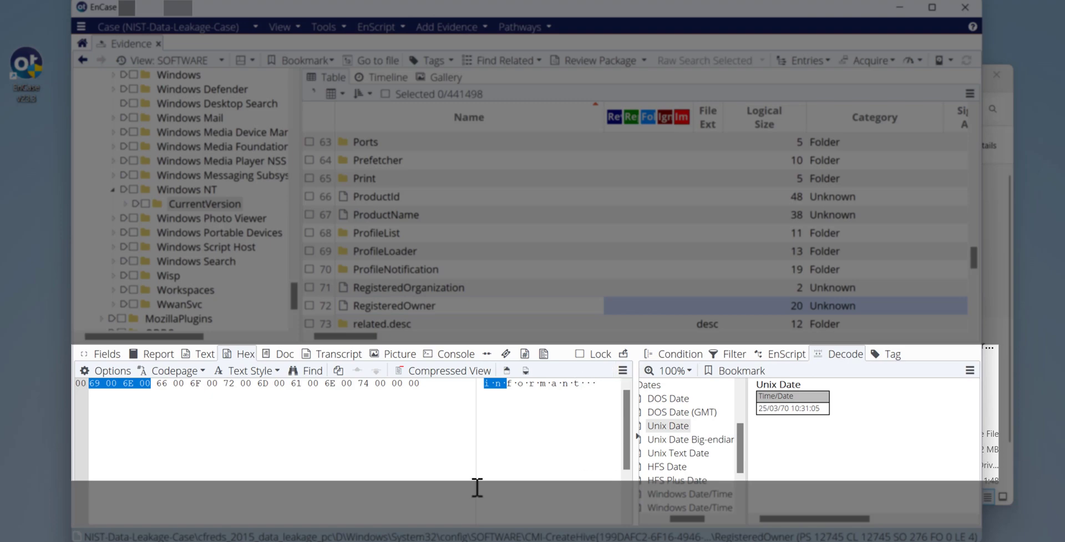
click(201, 354)
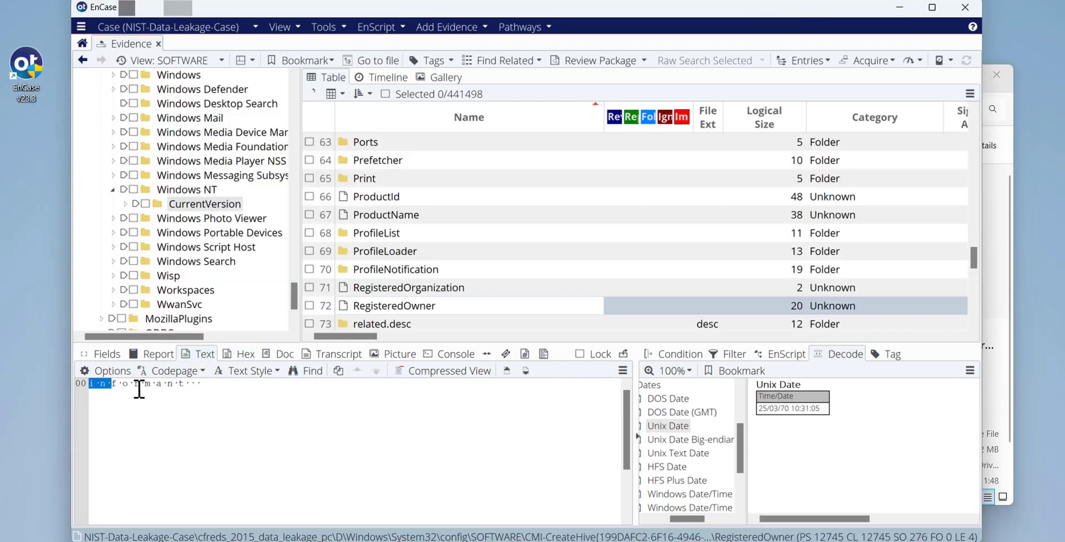
shift+click(198, 387)
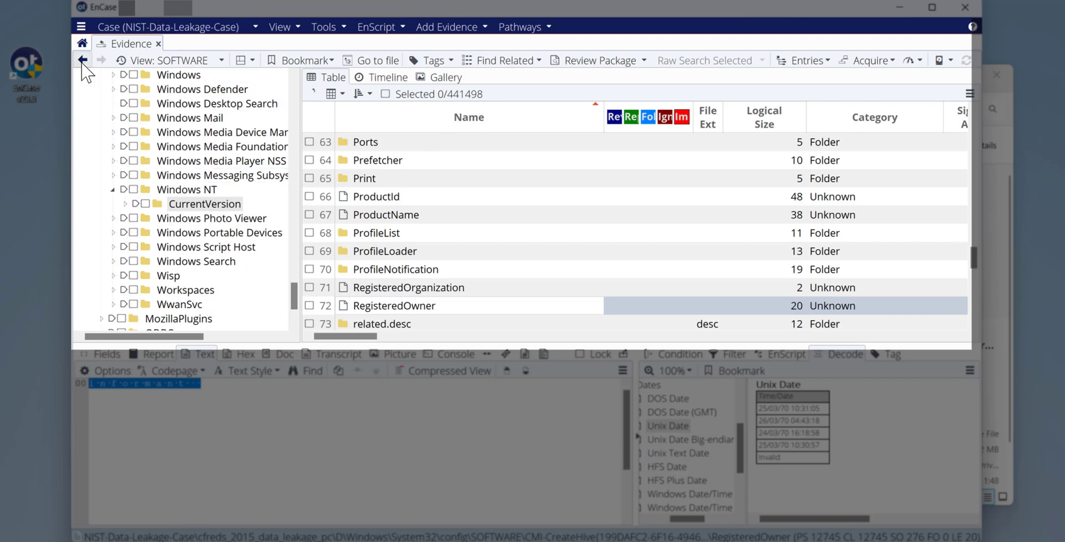
- Return from the parsed SOFTWARE hive to the evidence file entries
scroll(171, 238, up, 2)
scroll(173, 240, up, 20)
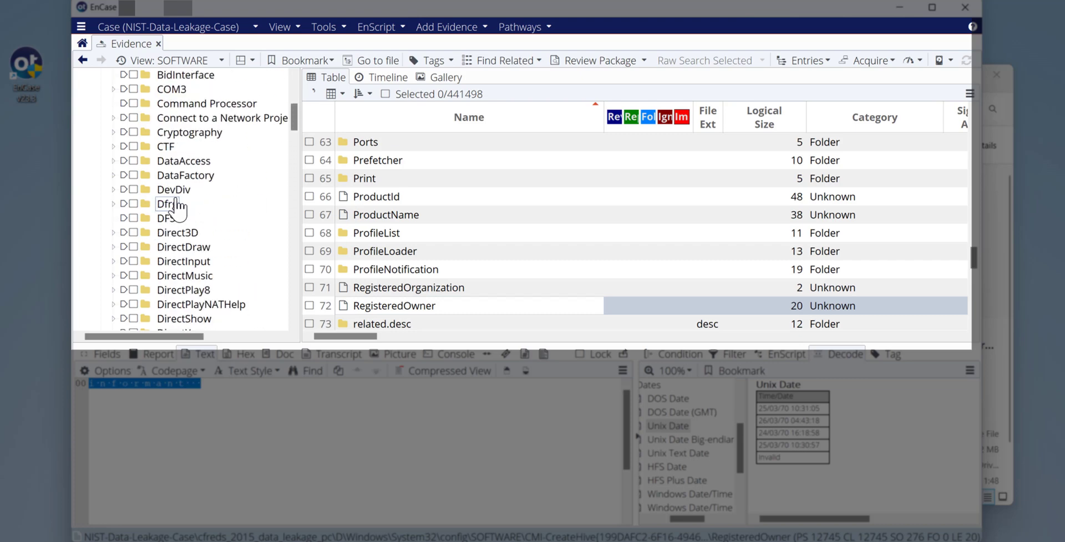
click(84, 66)
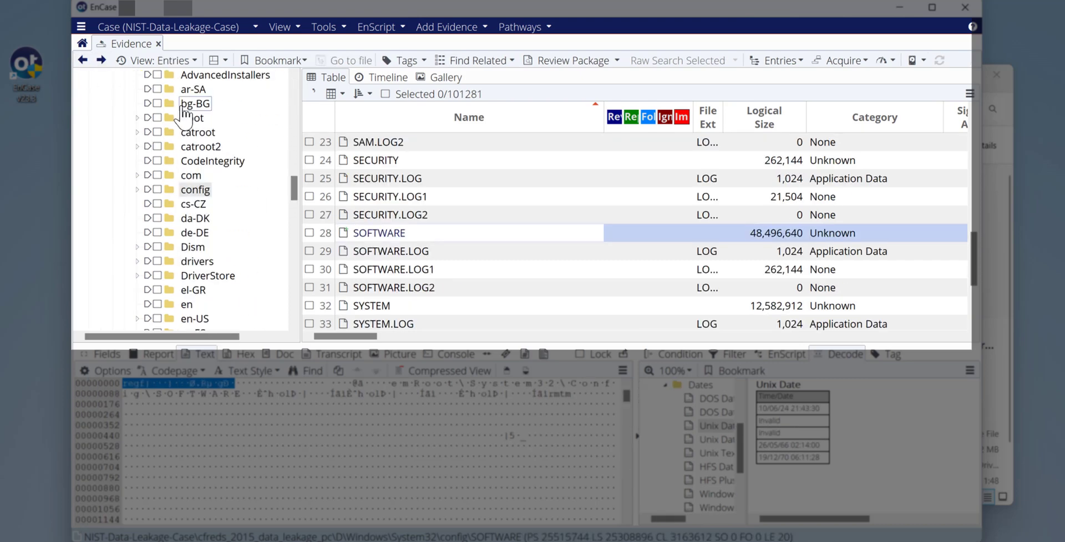
scroll(235, 213, up, 1)
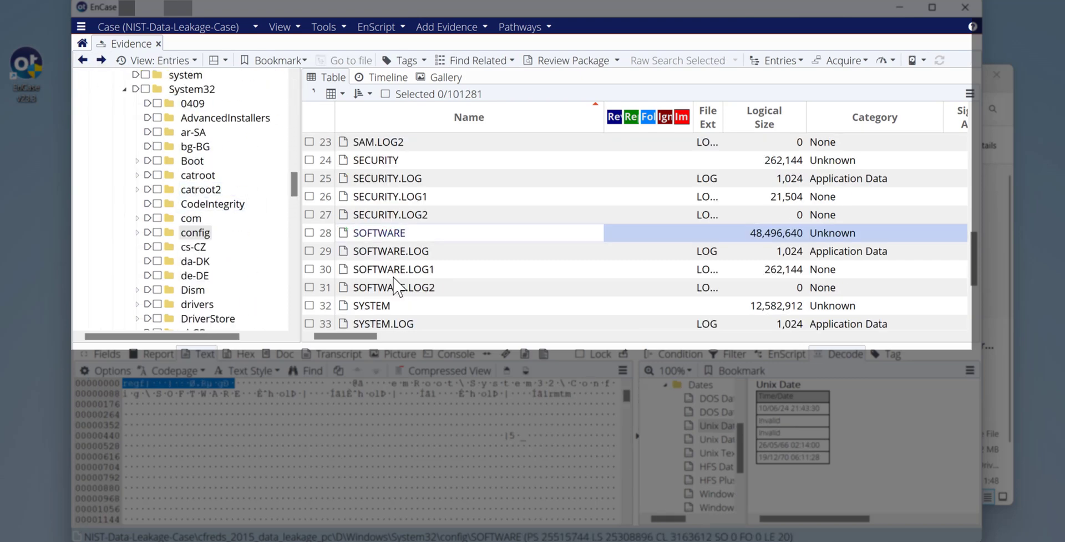
- Look through the registry hive and log files in the System32 config folder
click(398, 217)
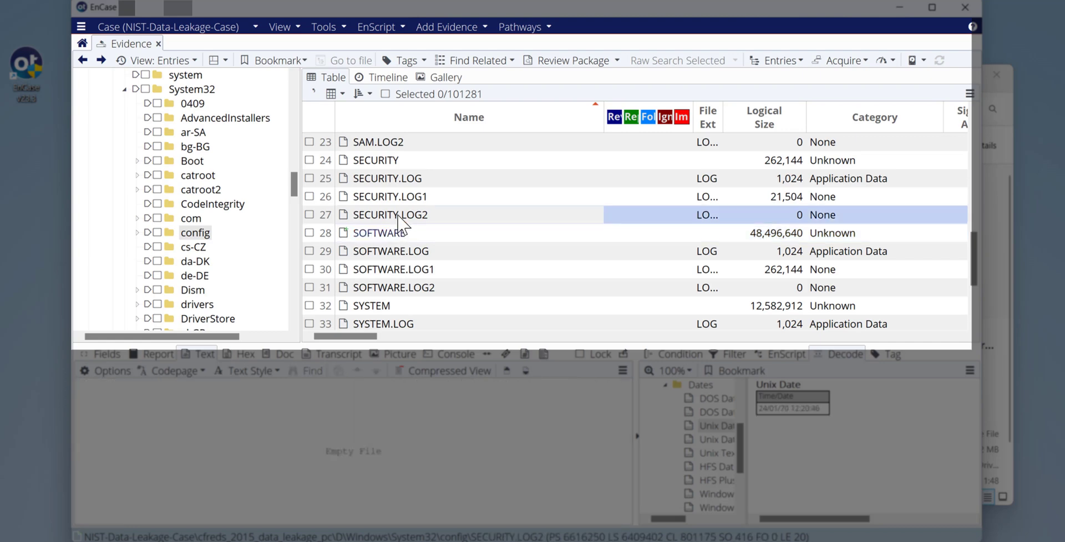
click(397, 195)
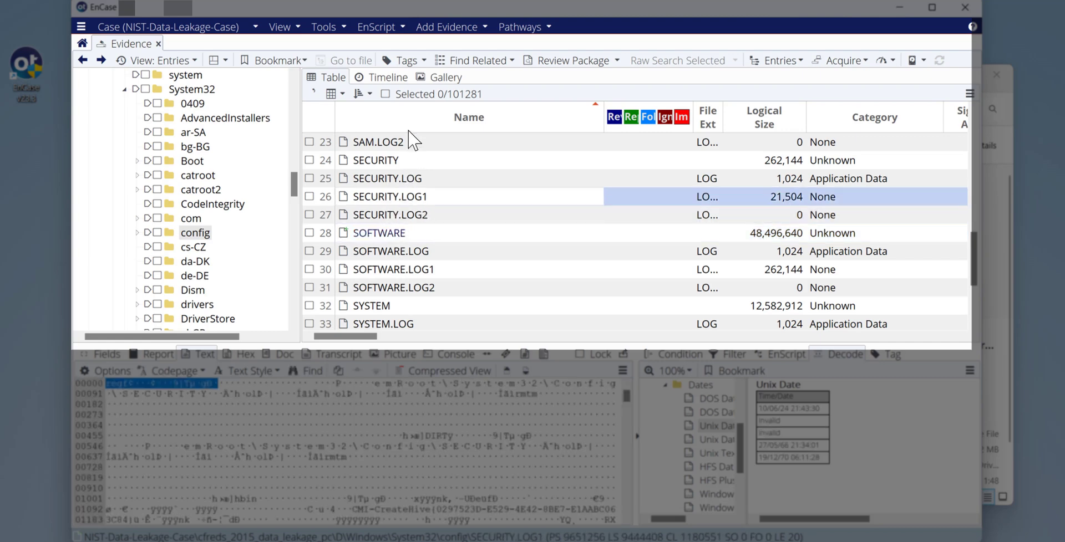
click(404, 143)
scroll(411, 221, down, 2)
scroll(413, 225, up, 1)
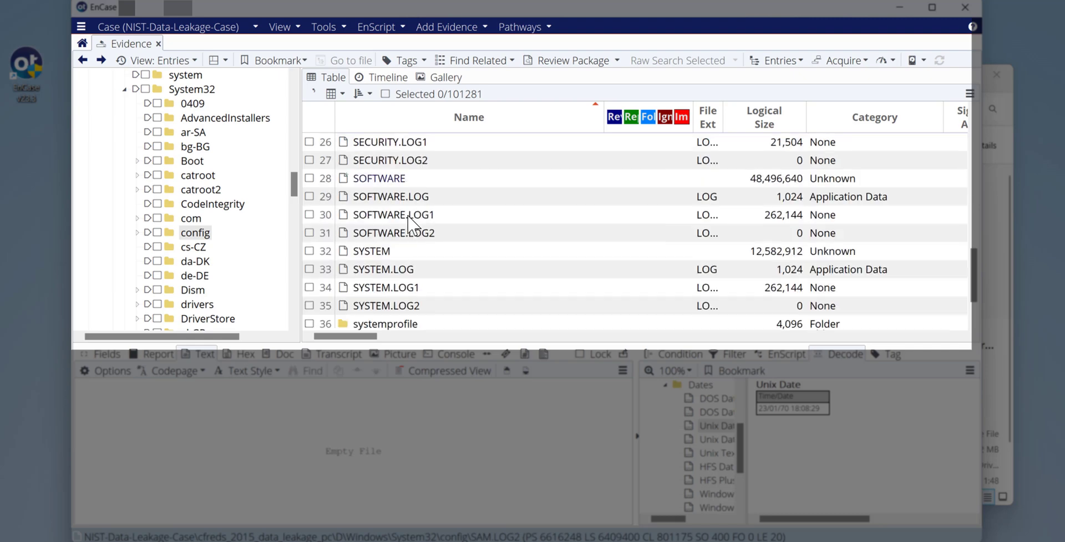
scroll(409, 222, up, 6)
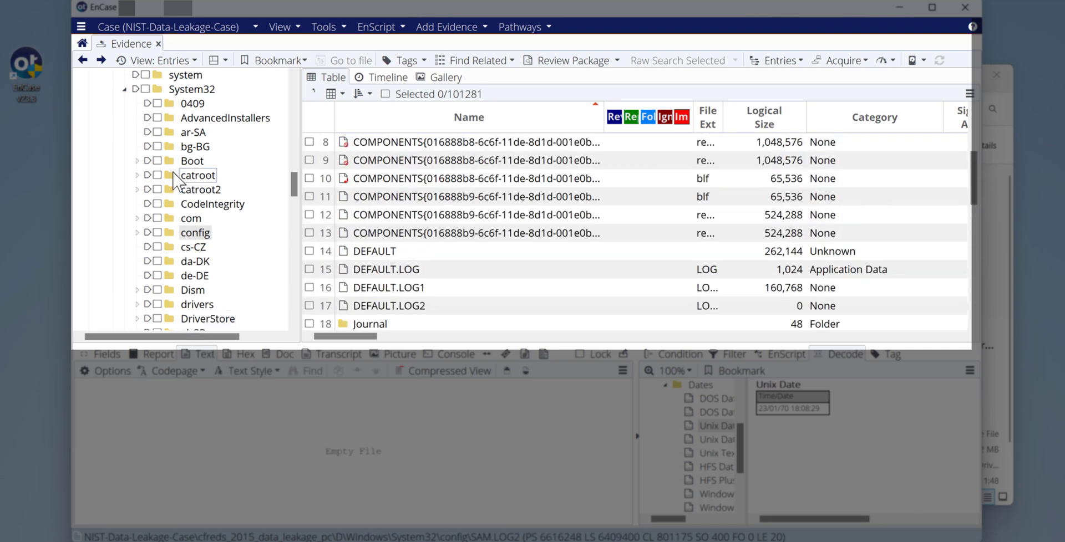
- List the contents of the informant profile folder under Users and select its NTUSER.DAT file
scroll(183, 175, up, 15)
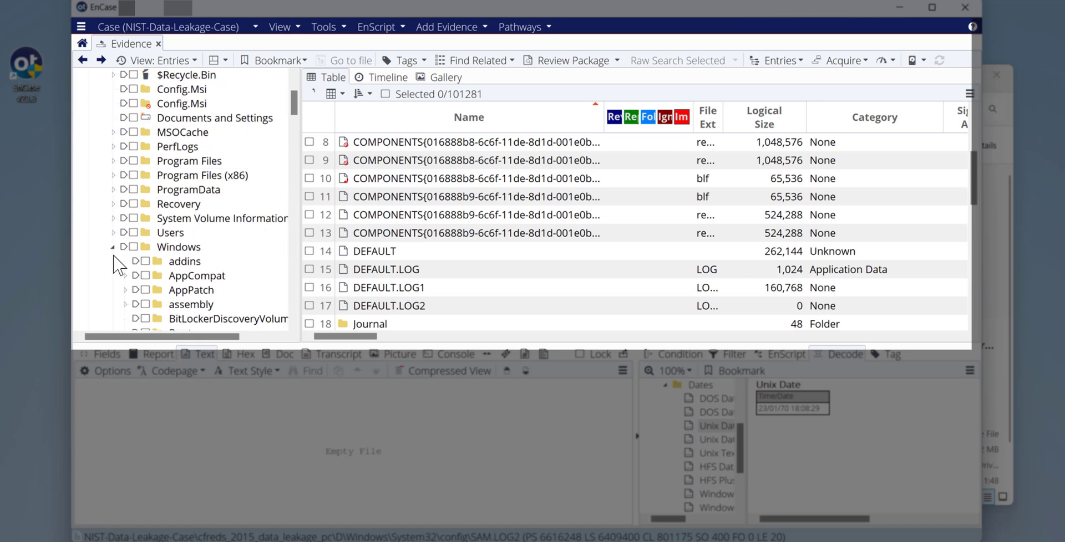
click(124, 233)
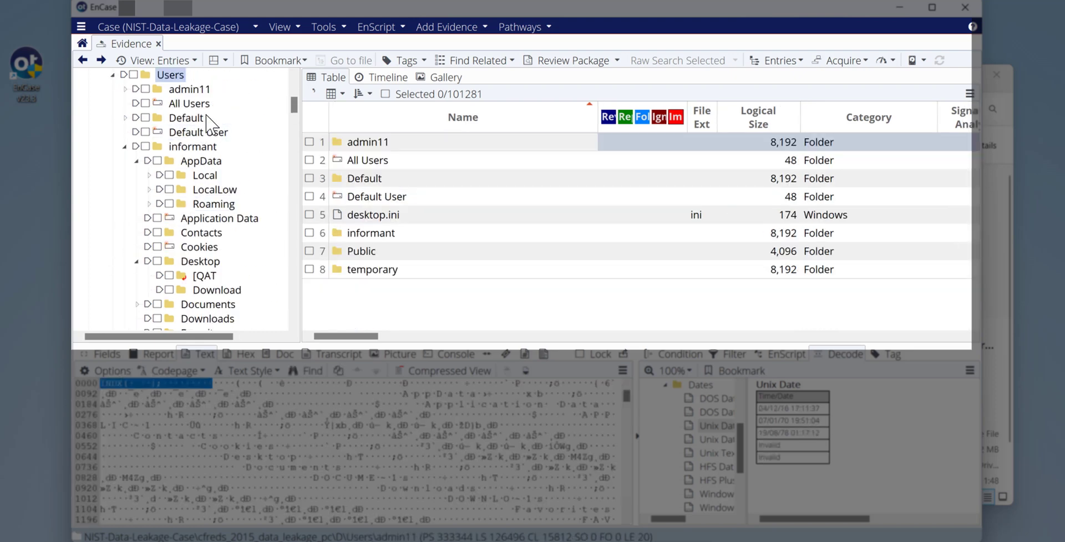
click(198, 147)
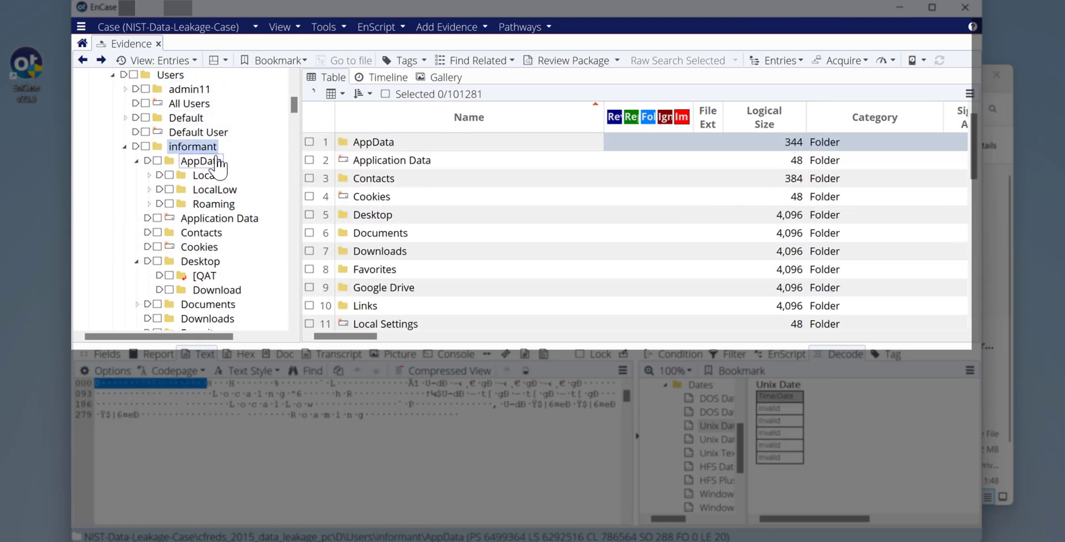
scroll(222, 172, up, 3)
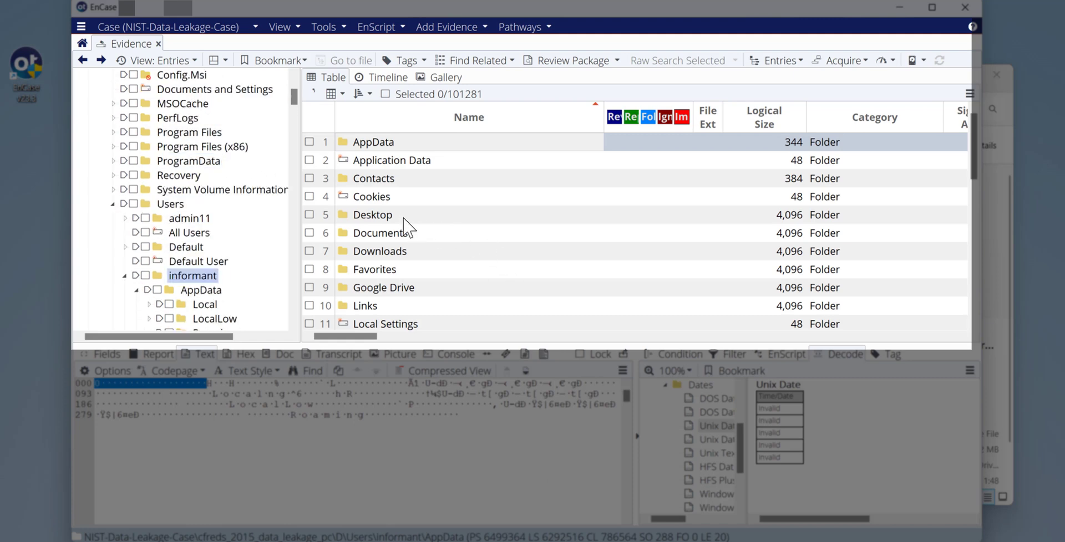
key(n)
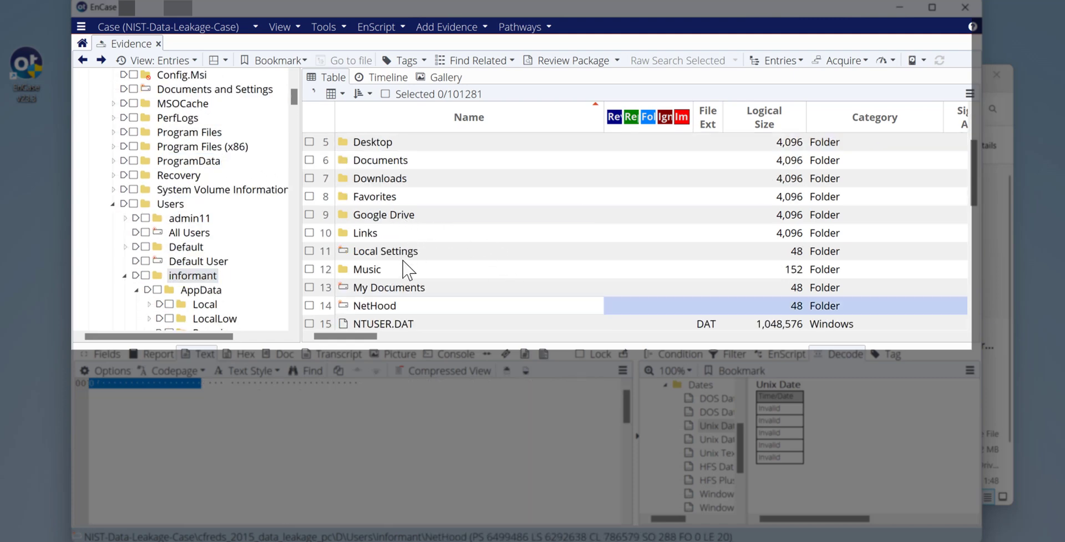
click(399, 326)
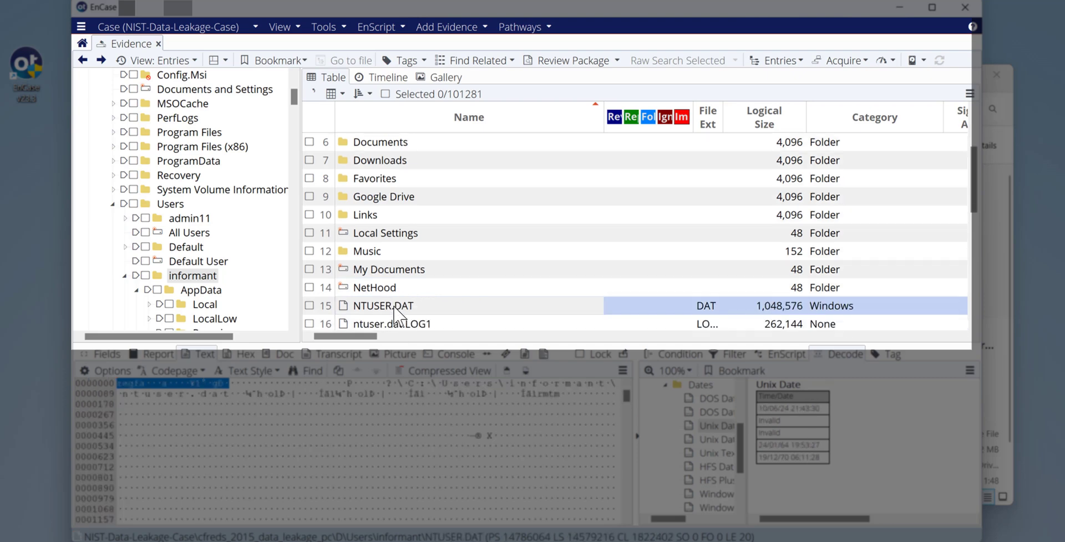
right_click(394, 307)
mouse_move(453, 259)
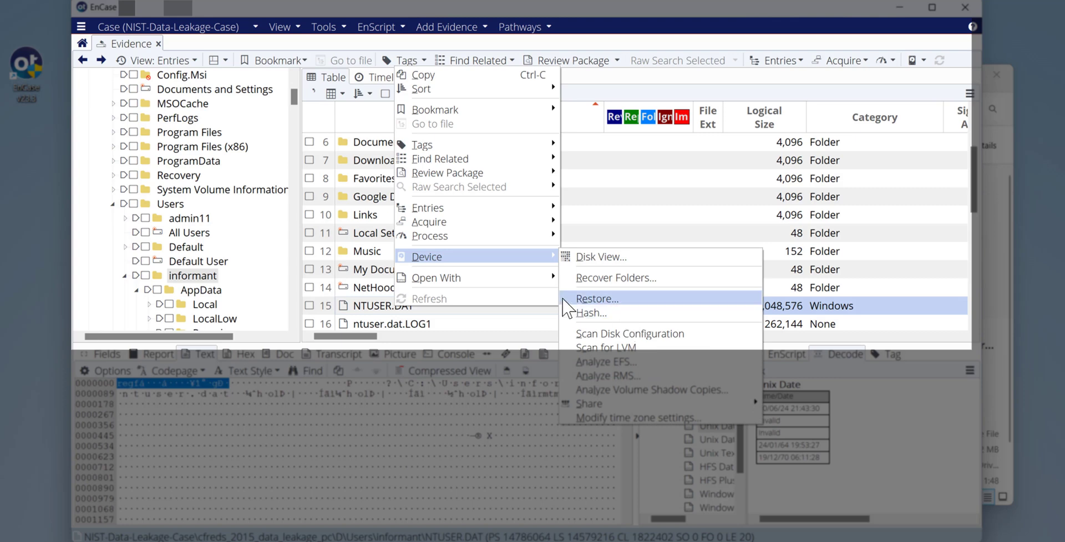
mouse_move(530, 262)
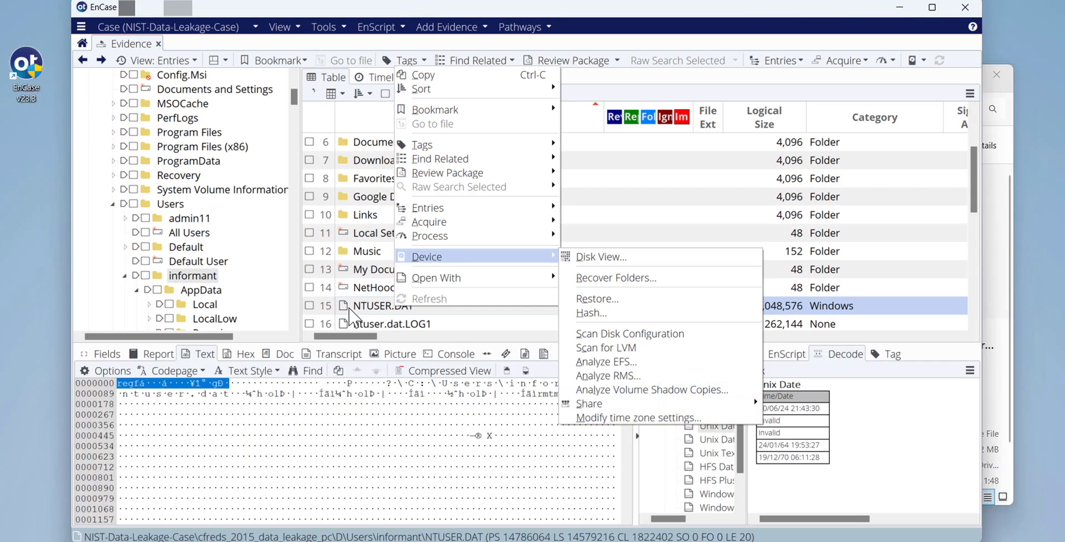
click(358, 306)
- Parse the informant profile's NTUSER.DAT with View File Structure and open the parsed hive
right_click(359, 305)
mouse_move(465, 452)
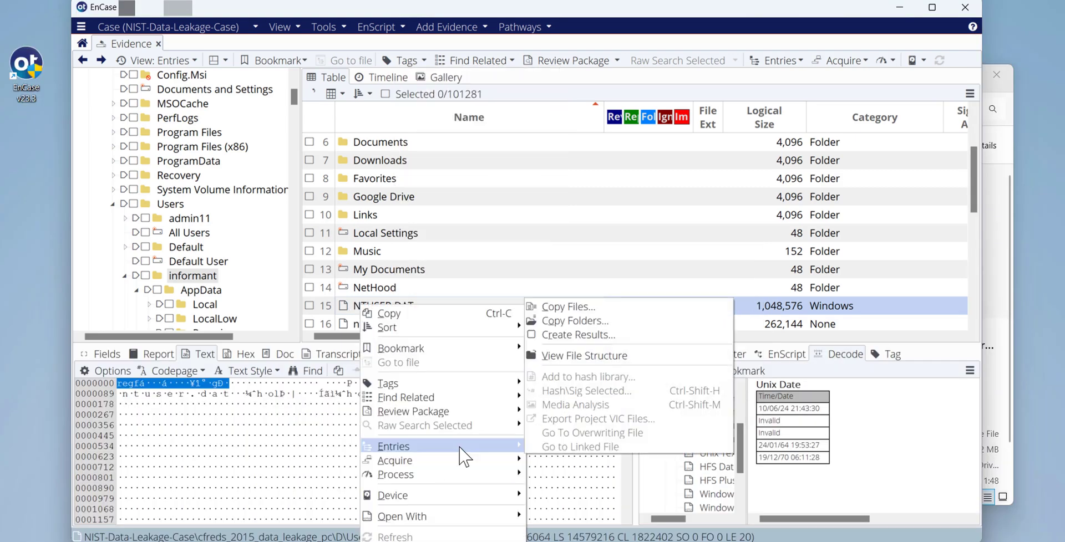
click(583, 356)
click(500, 322)
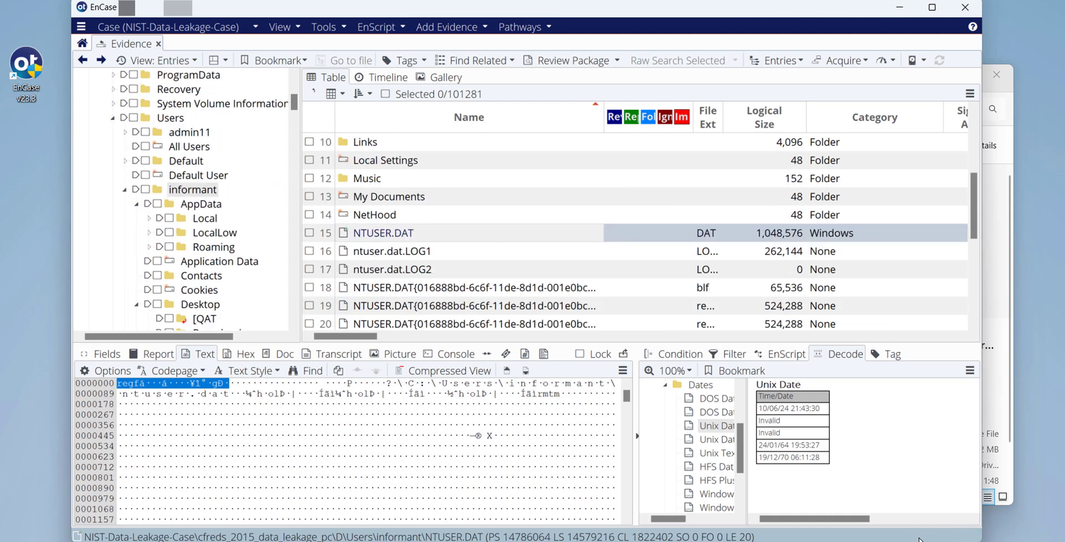
click(383, 236)
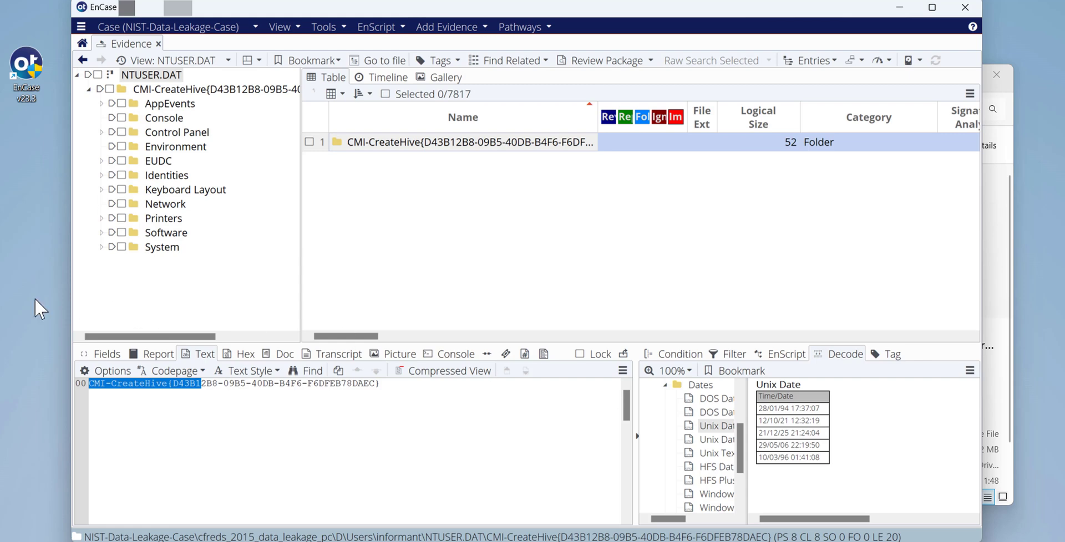
- Expand the hive's Control Panel key and list the contents of its Desktop key
click(158, 133)
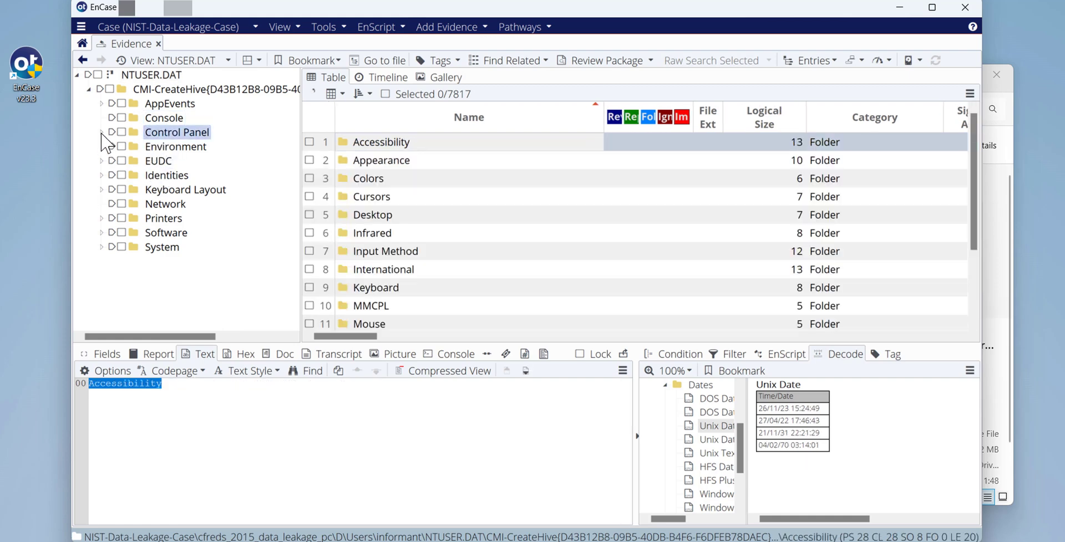
click(102, 133)
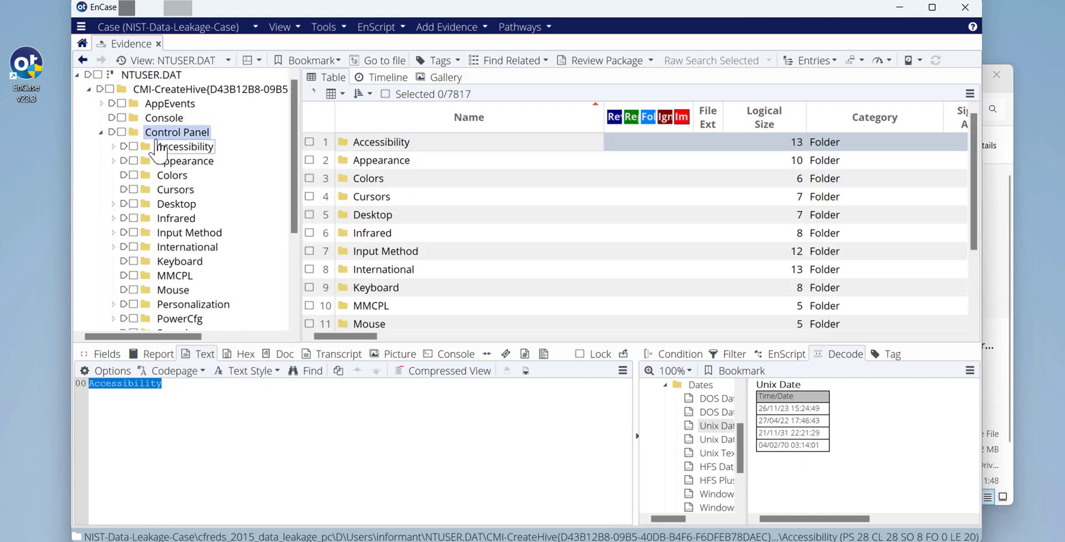
scroll(198, 294, down, 1)
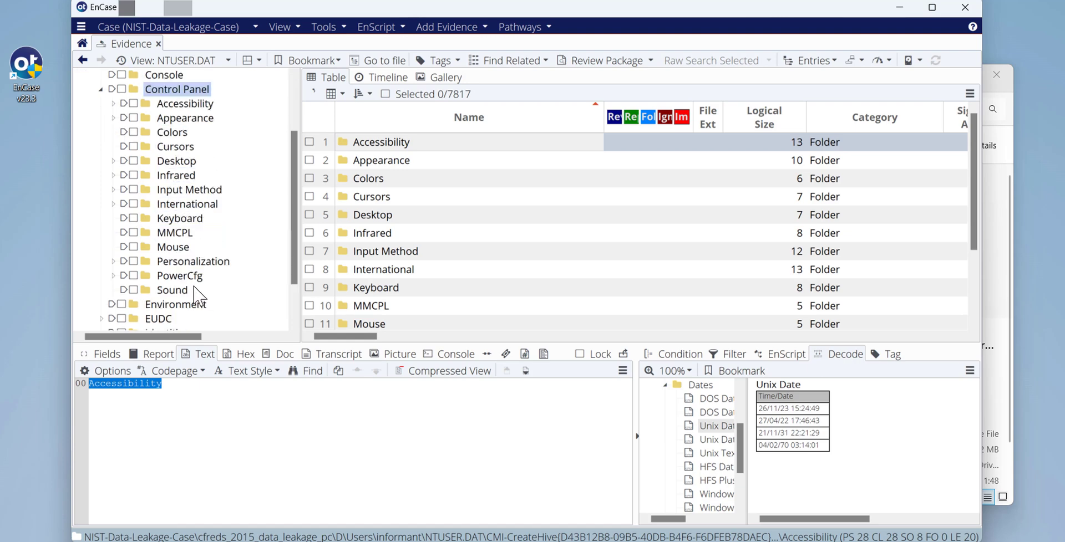
scroll(183, 233, up, 1)
click(176, 205)
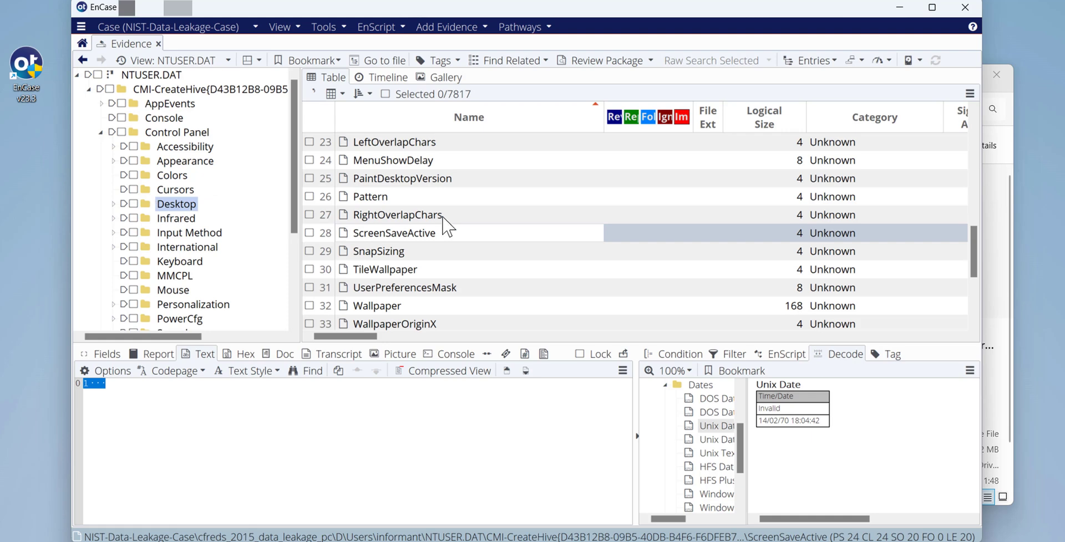
- Find the Wallpaper value in the Desktop key and show its content as text
scroll(391, 244, down, 2)
scroll(392, 244, down, 1)
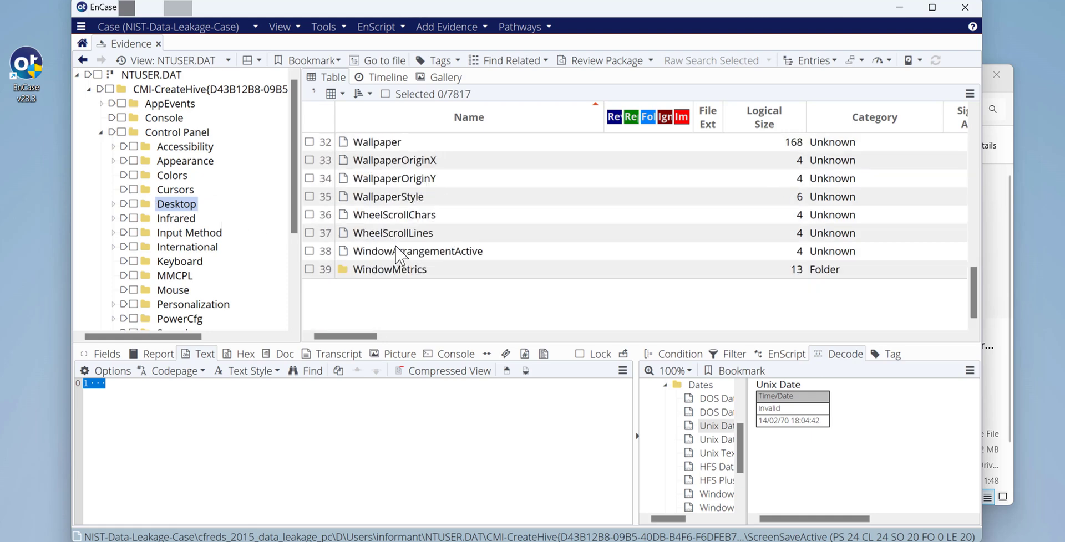
scroll(400, 236, up, 1)
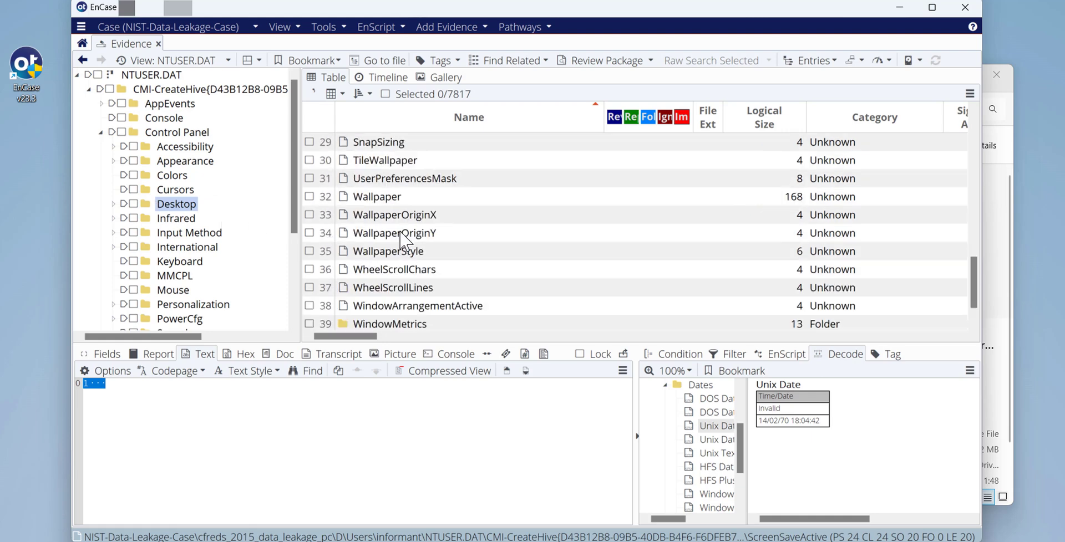
click(391, 200)
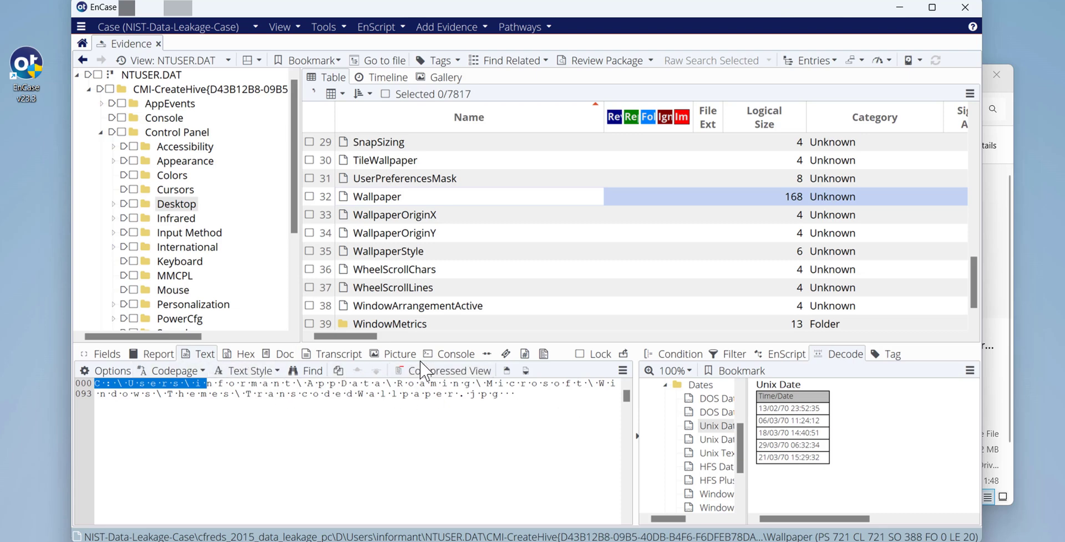
- Check the Wallpaper value for a picture preview, then copy its full path text ending in TranscodedWallpaper.jpg
click(391, 356)
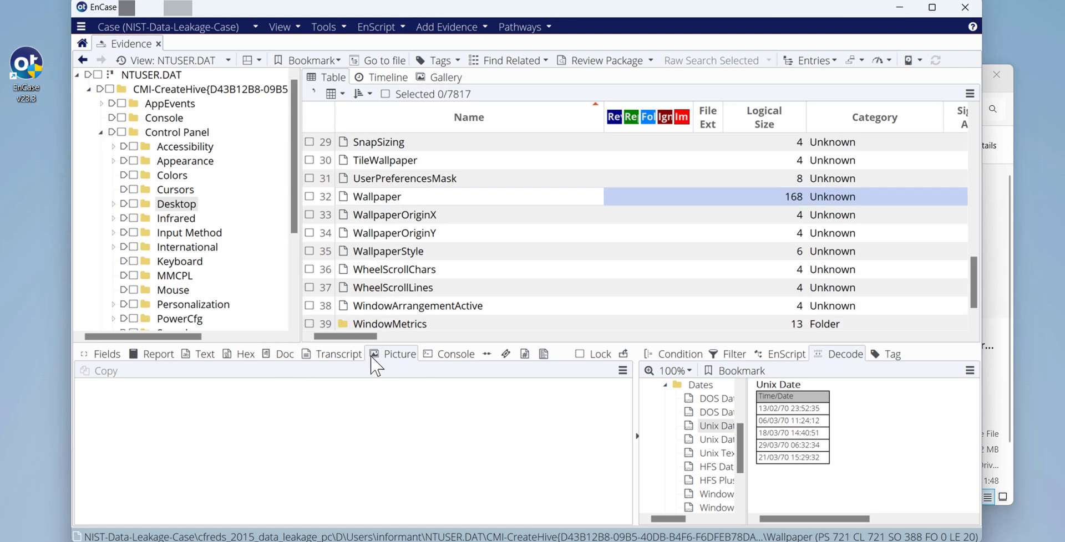
click(201, 354)
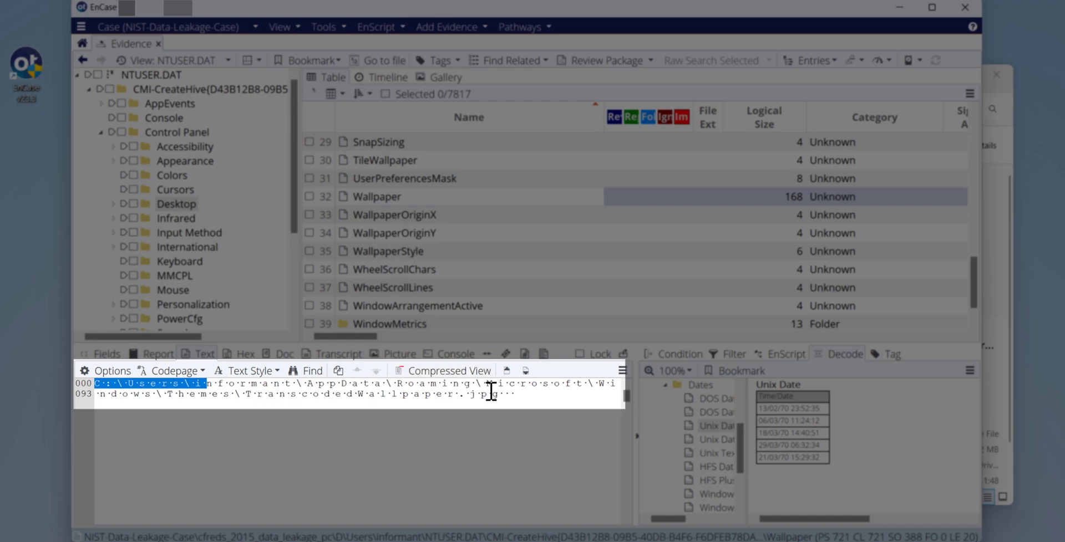
drag(498, 395, 91, 384)
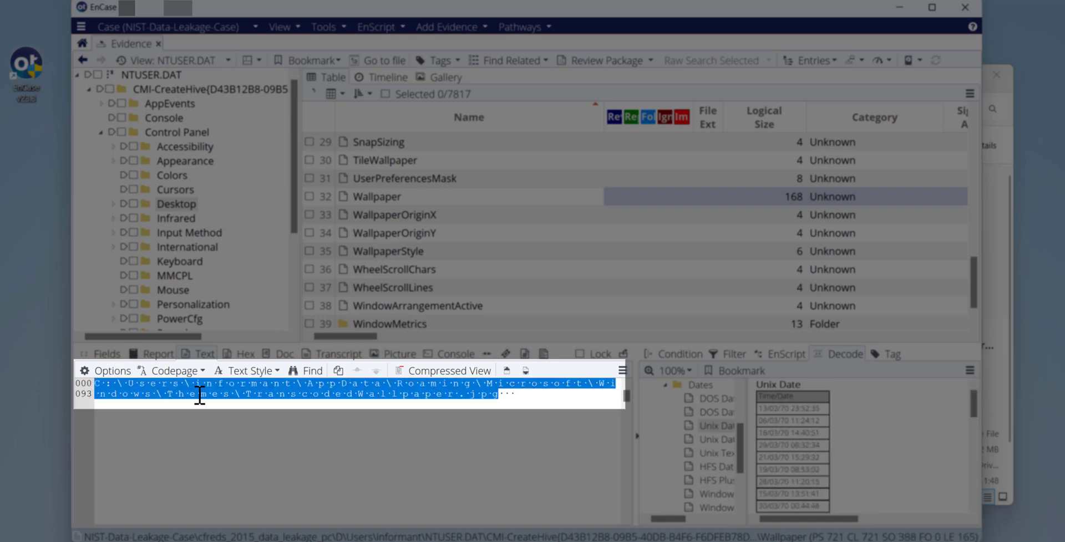
right_click(383, 393)
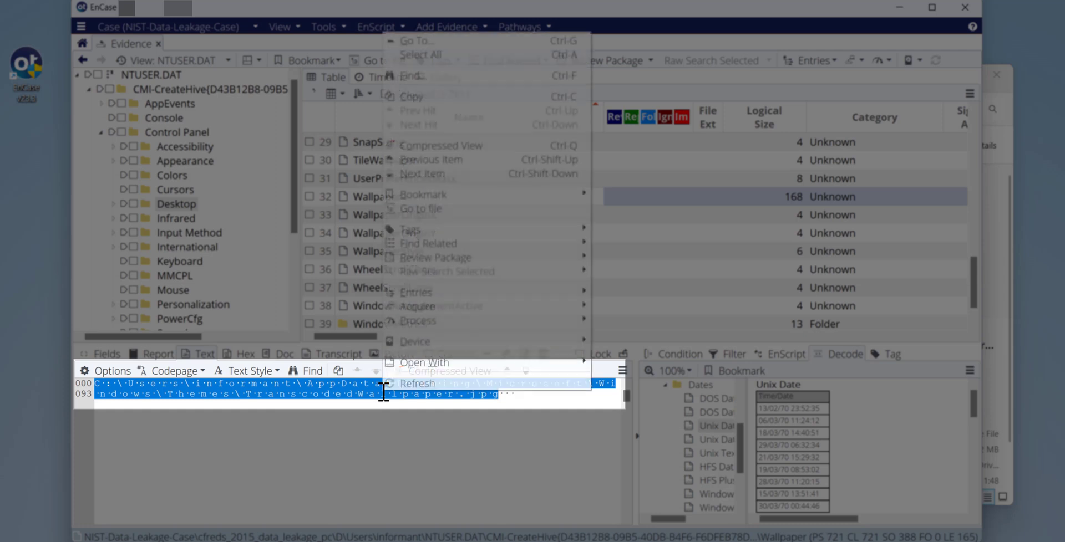
click(407, 94)
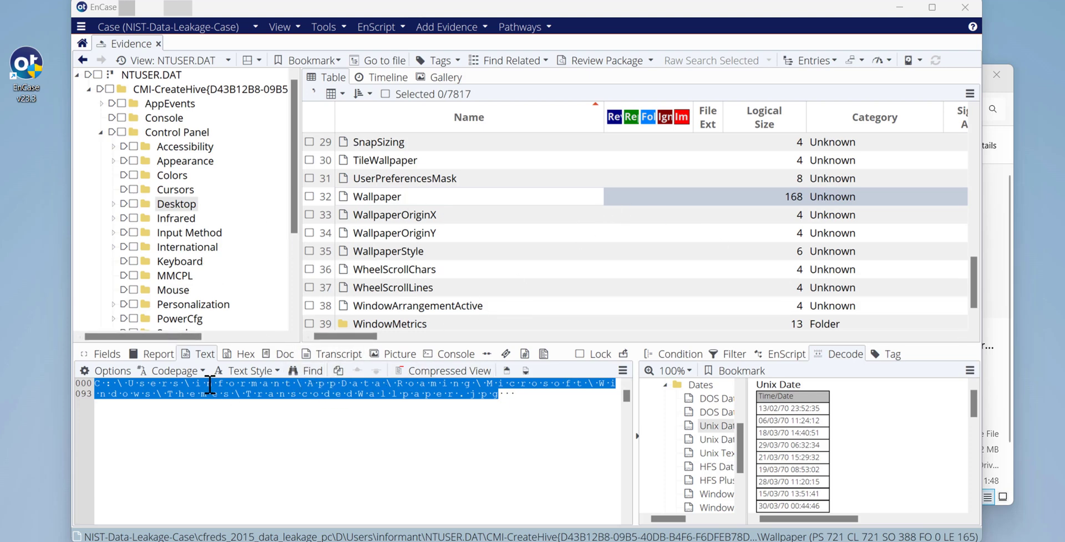
- Return from the parsed hive to the evidence entries and list the informant profile's AppData\Roaming\Microsoft folder
click(81, 62)
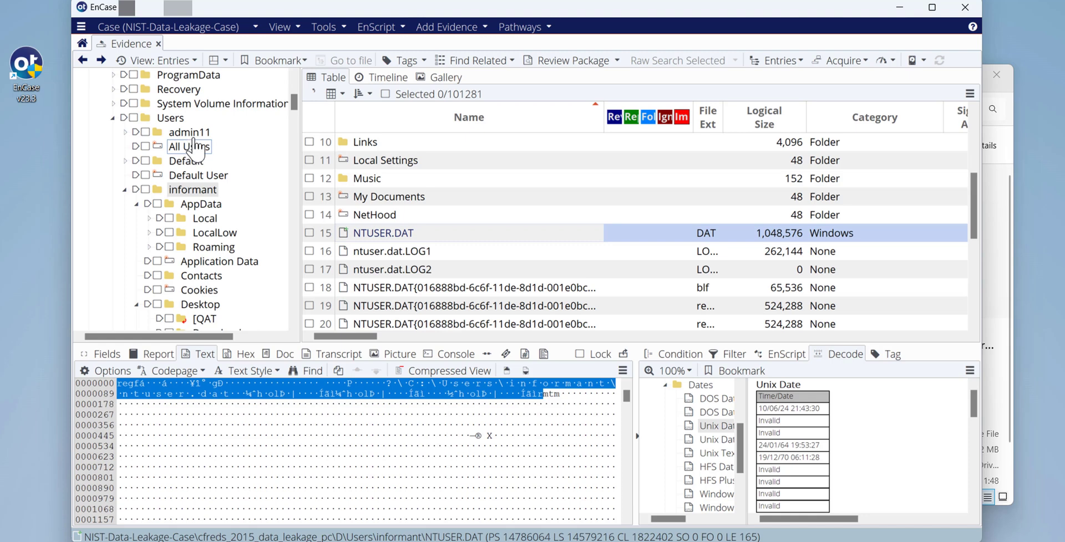
click(192, 206)
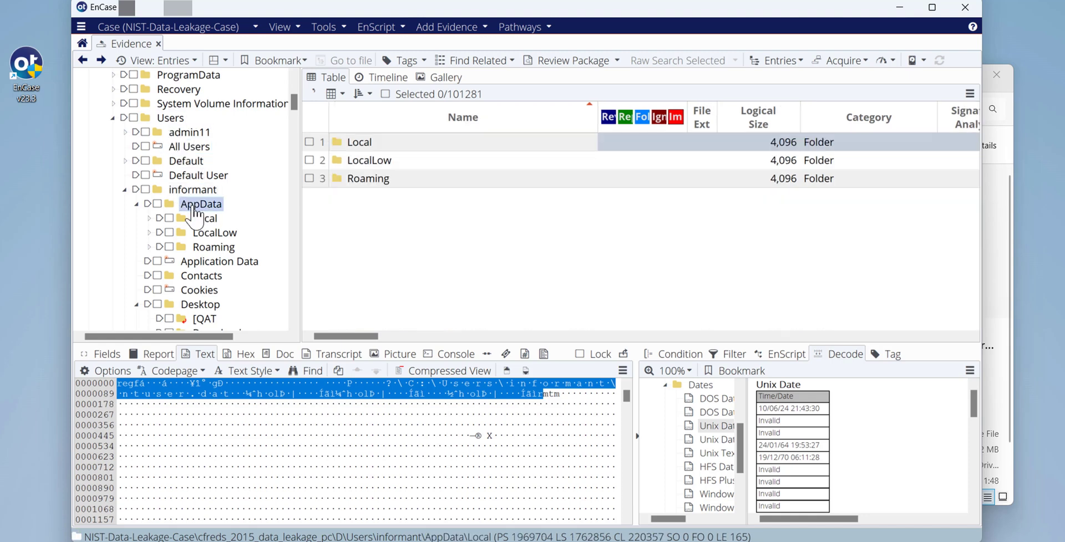
click(209, 251)
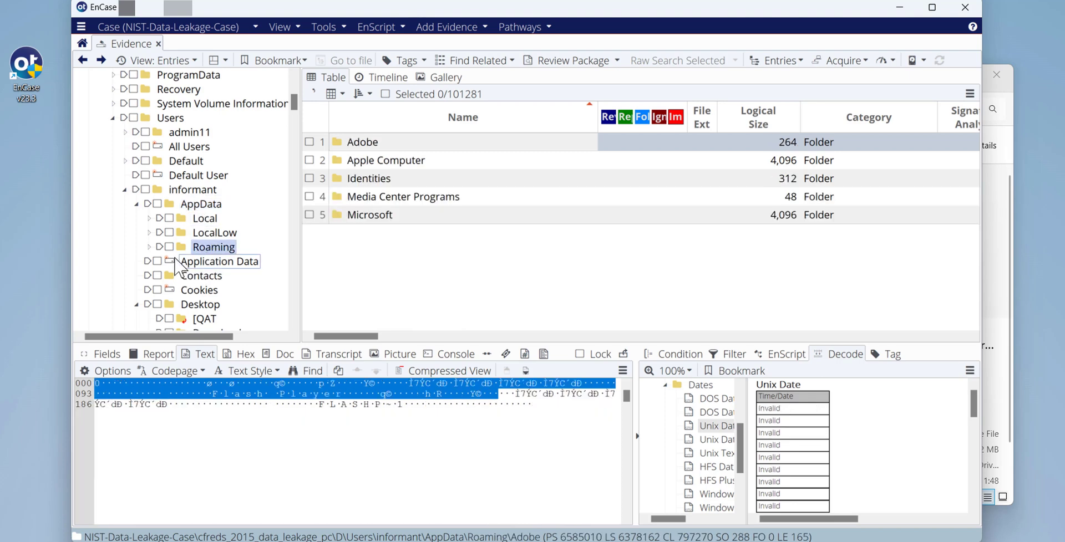
click(148, 247)
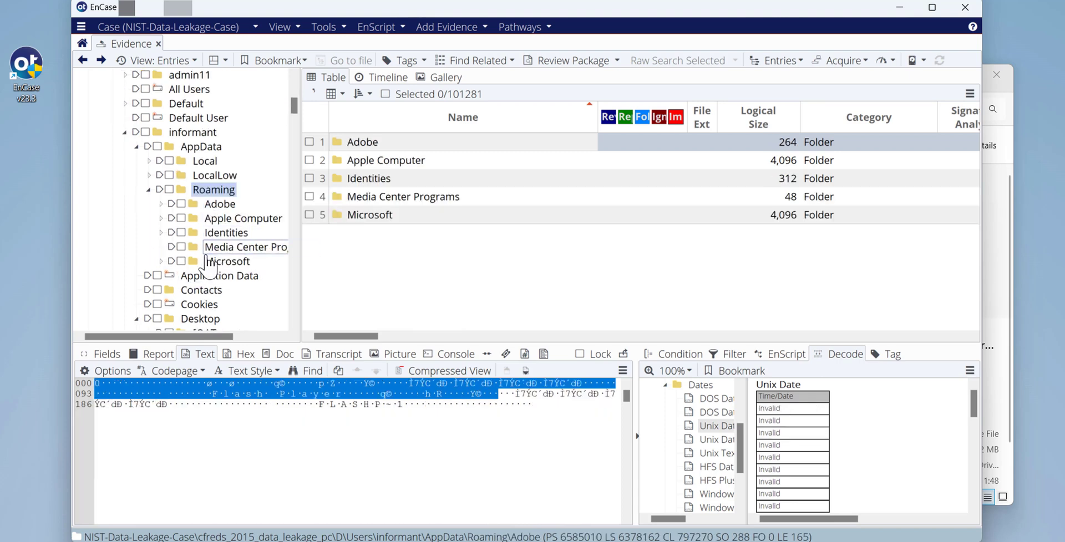
click(211, 261)
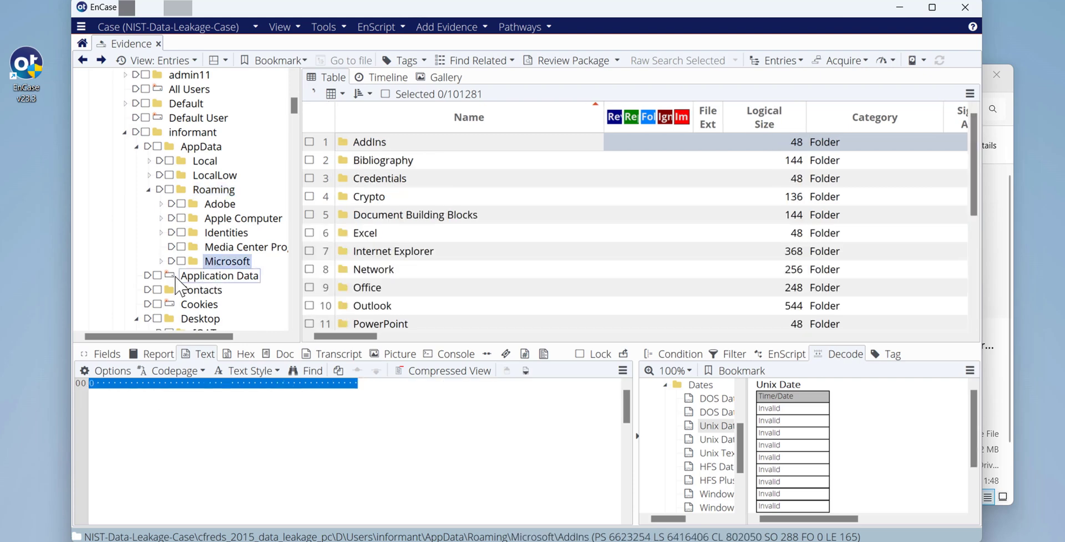
- Expand the Microsoft folder and its Windows subfolder, and list the Themes folder to show the TranscodedWallpaper.jpg picture
click(161, 262)
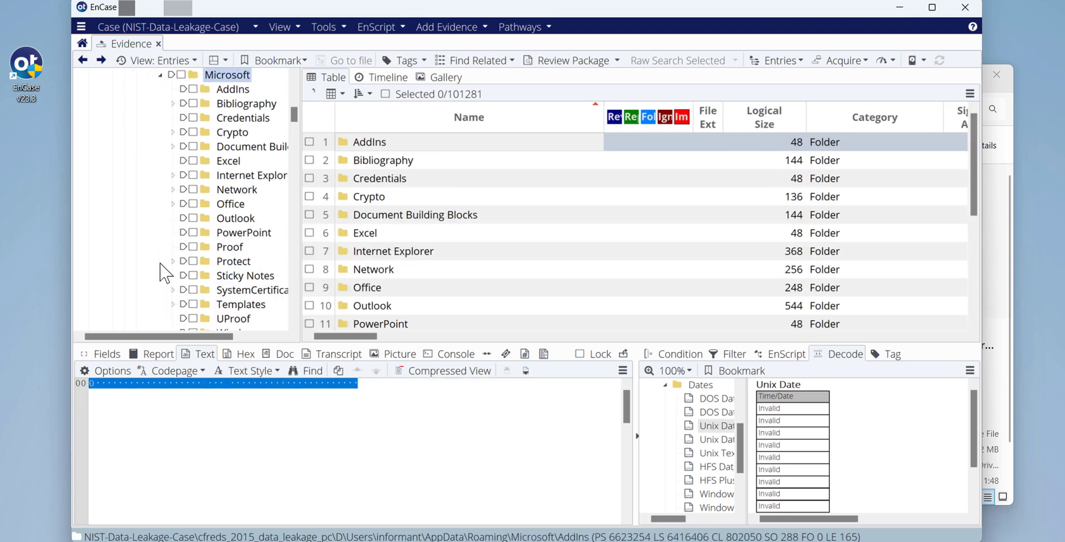
scroll(244, 233, down, 2)
click(244, 251)
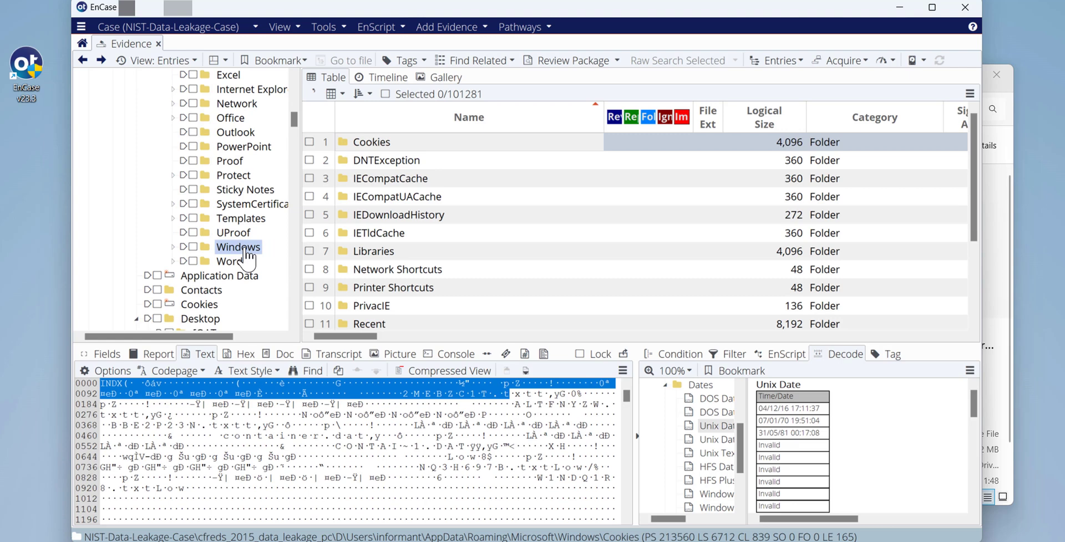
click(173, 247)
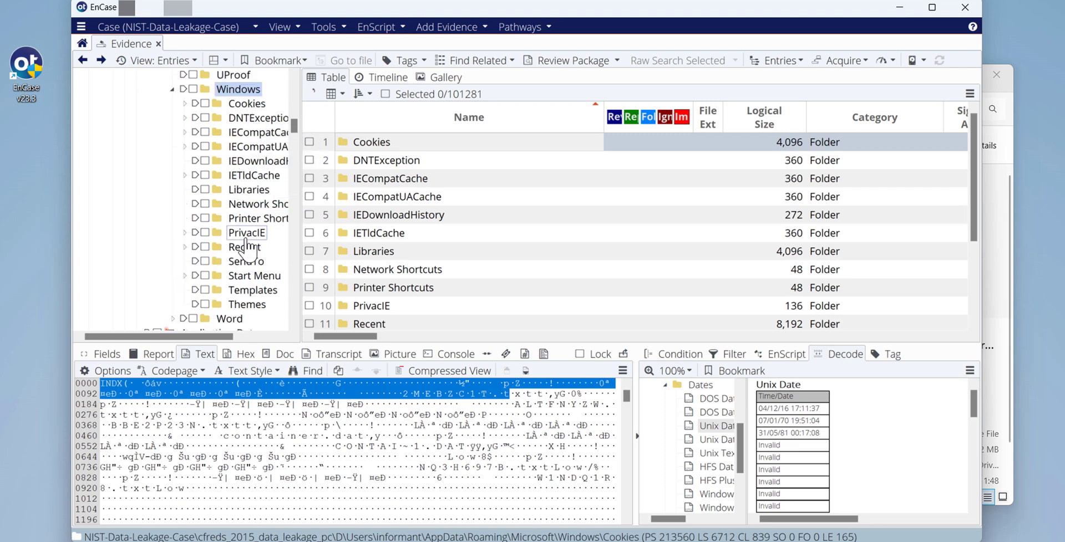
click(242, 305)
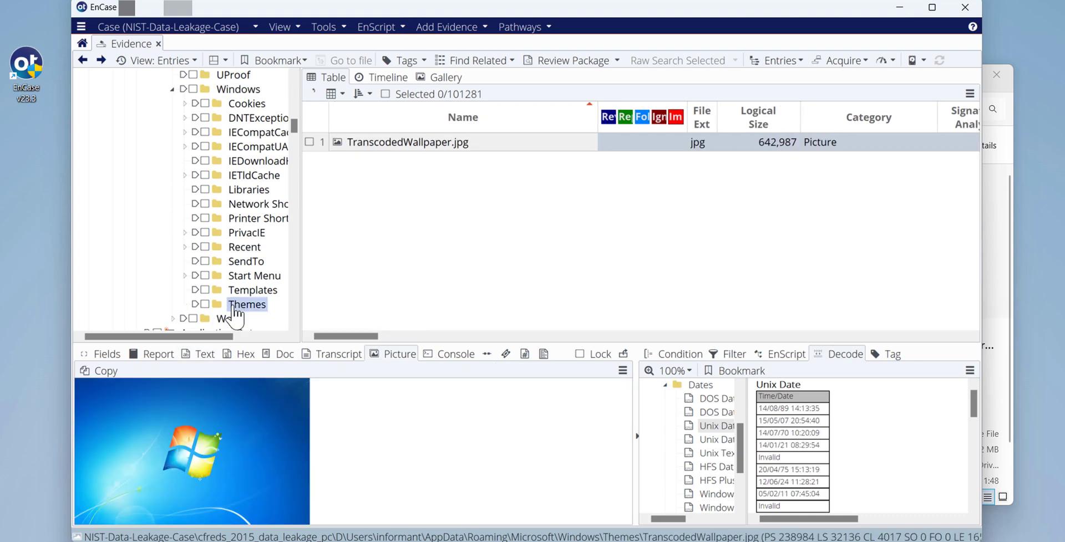